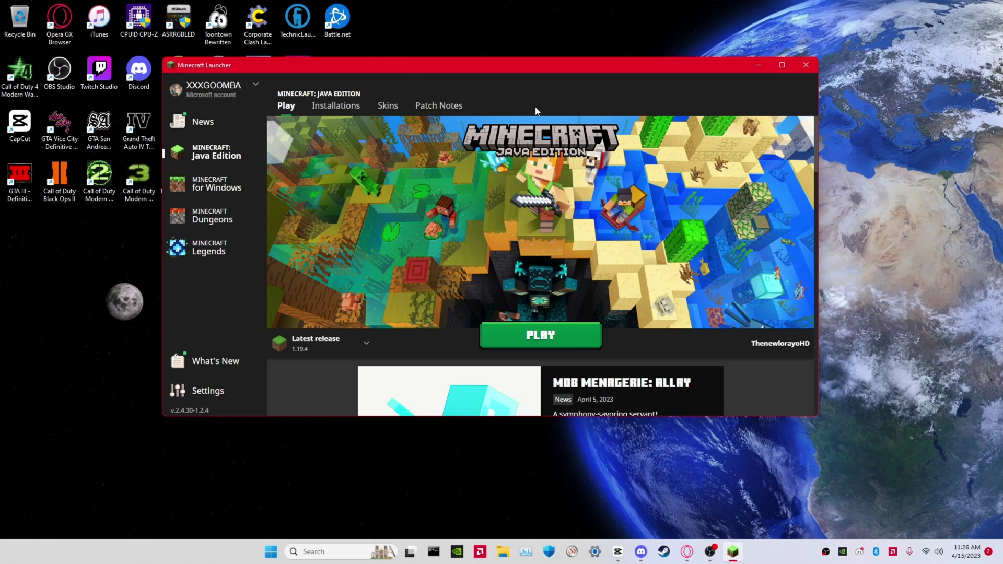
Search for 'optifine' and open the official optifine.net home page
drag(407, 73, 433, 108)
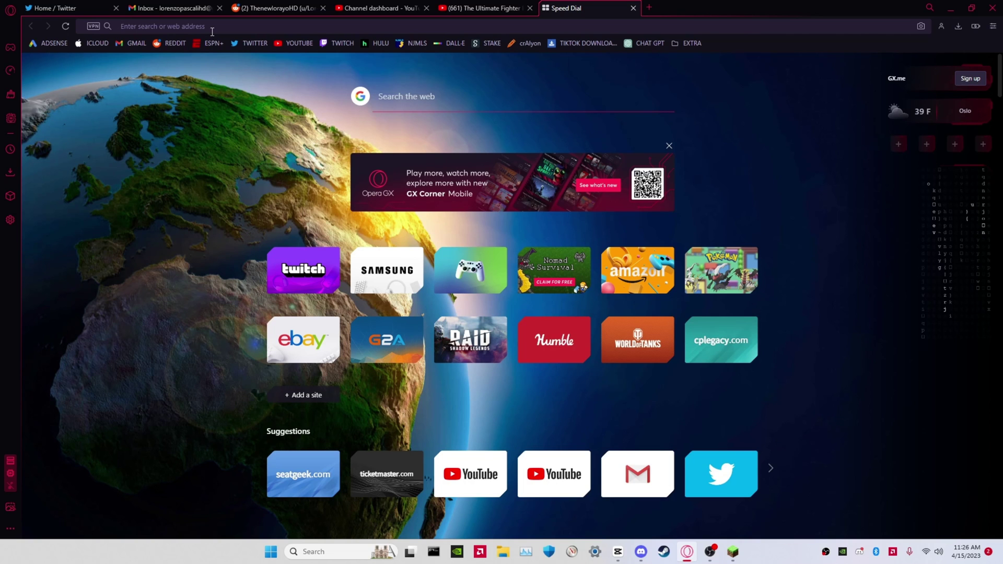
text(shaders)
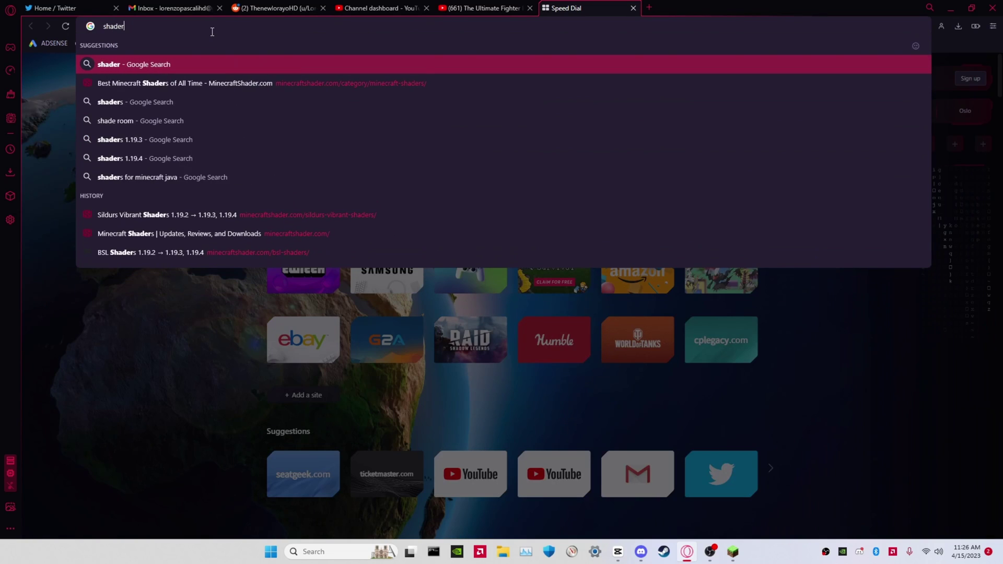
key(ctrl+a)
text(o)
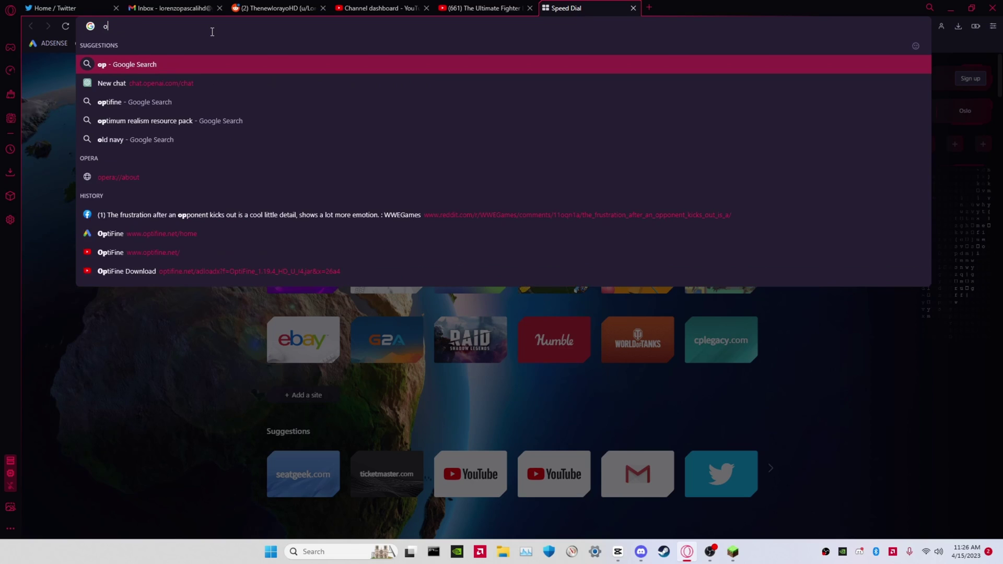
text(ptifine)
key(Return)
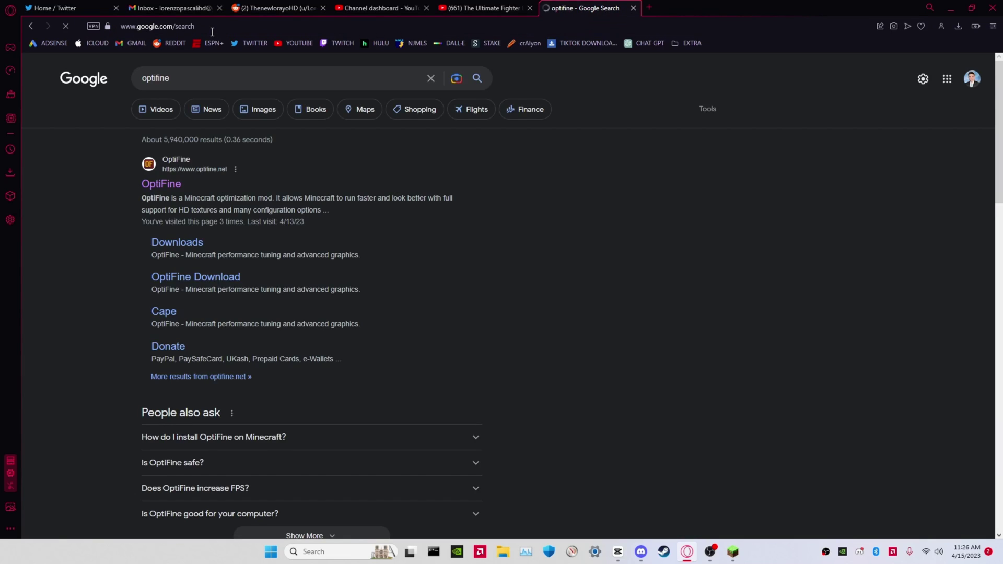
click(161, 188)
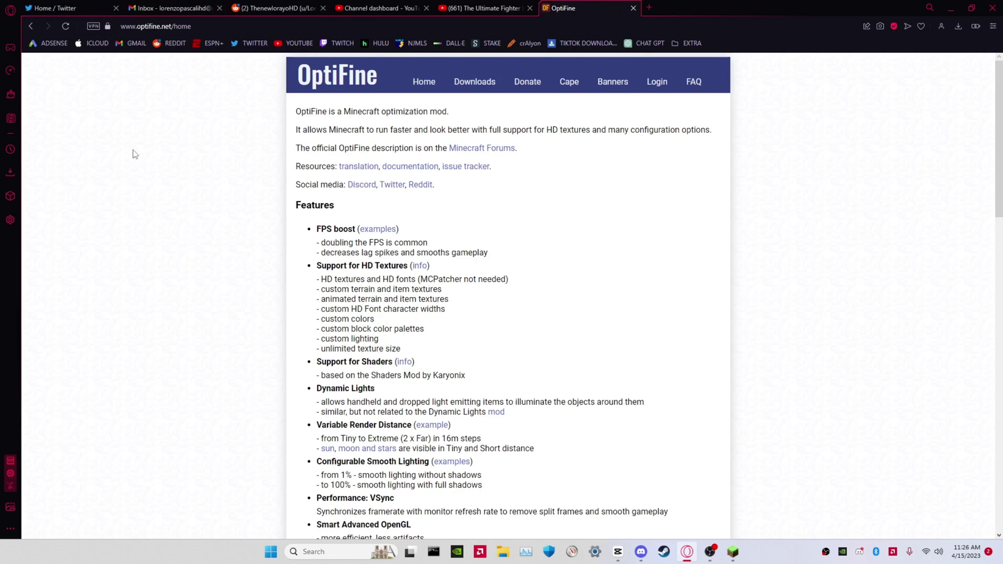
key(alt+Left)
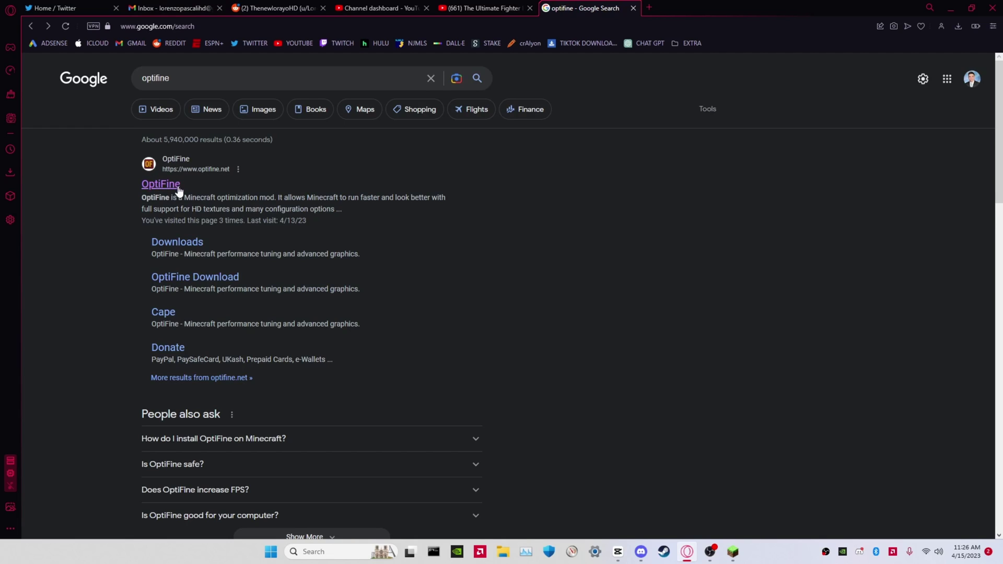
click(154, 188)
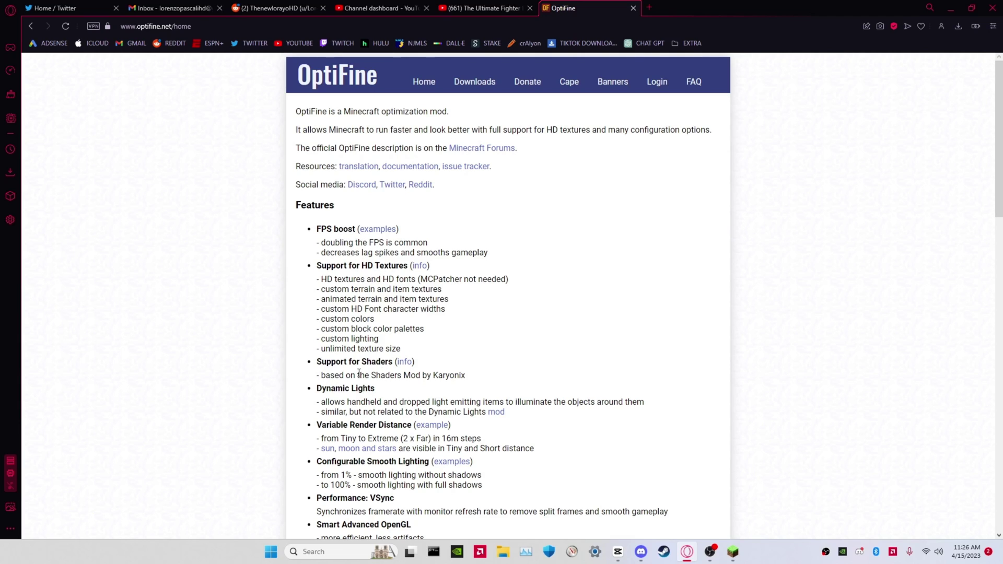
scroll(367, 372, down, 2)
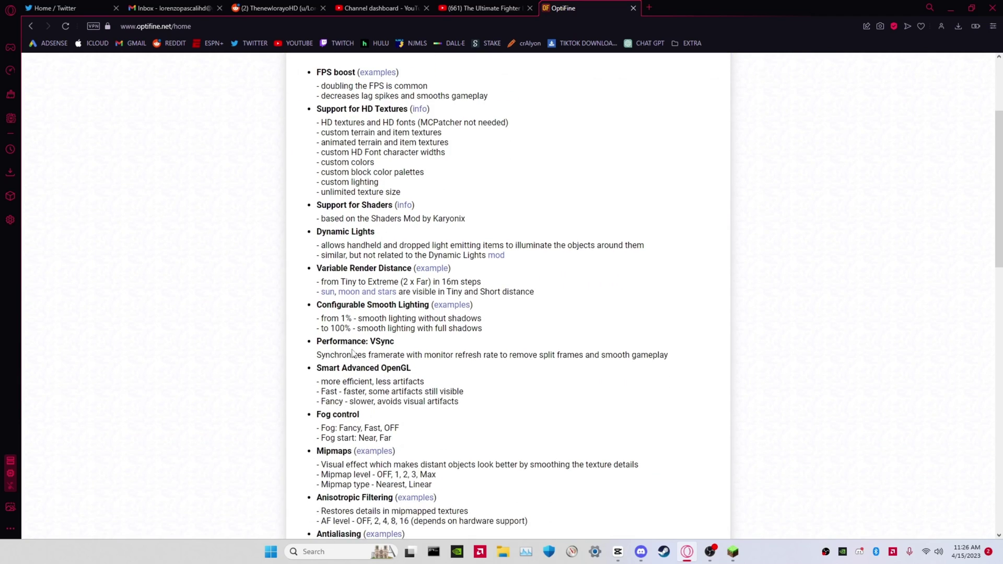
scroll(355, 380, down, 1)
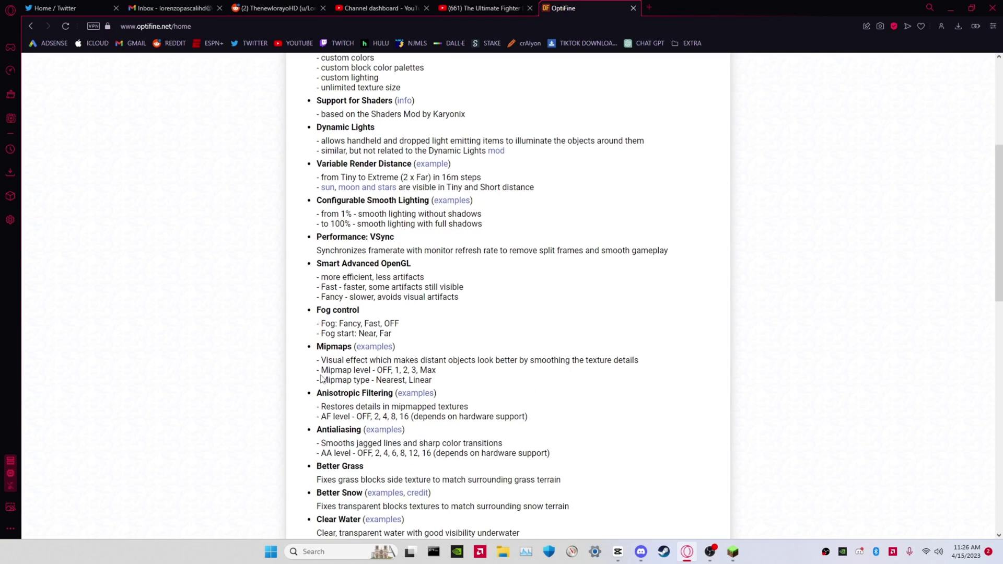
scroll(322, 379, down, 4)
scroll(407, 376, down, 2)
scroll(369, 374, down, 2)
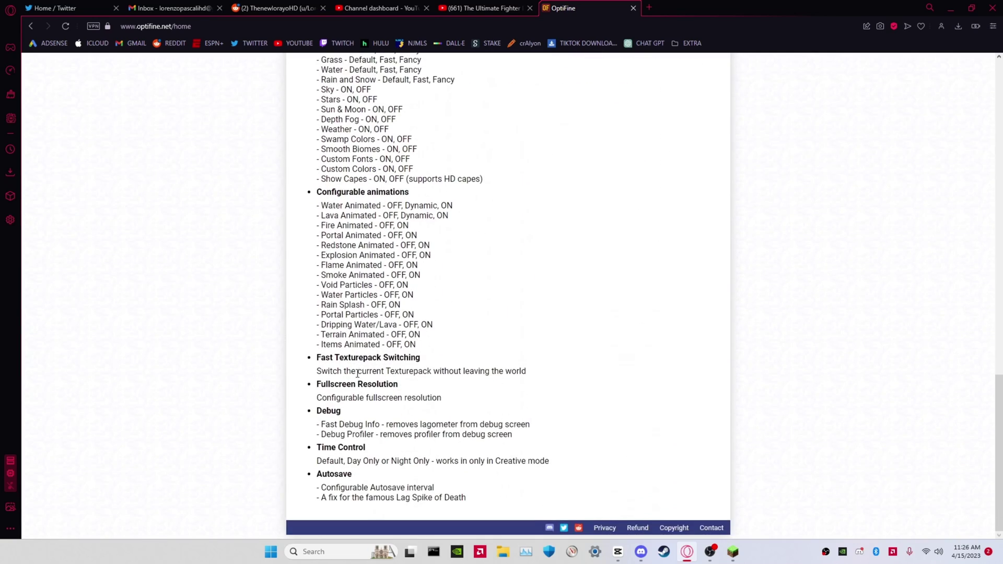
scroll(447, 339, up, 2)
scroll(427, 385, up, 5)
scroll(402, 439, up, 2)
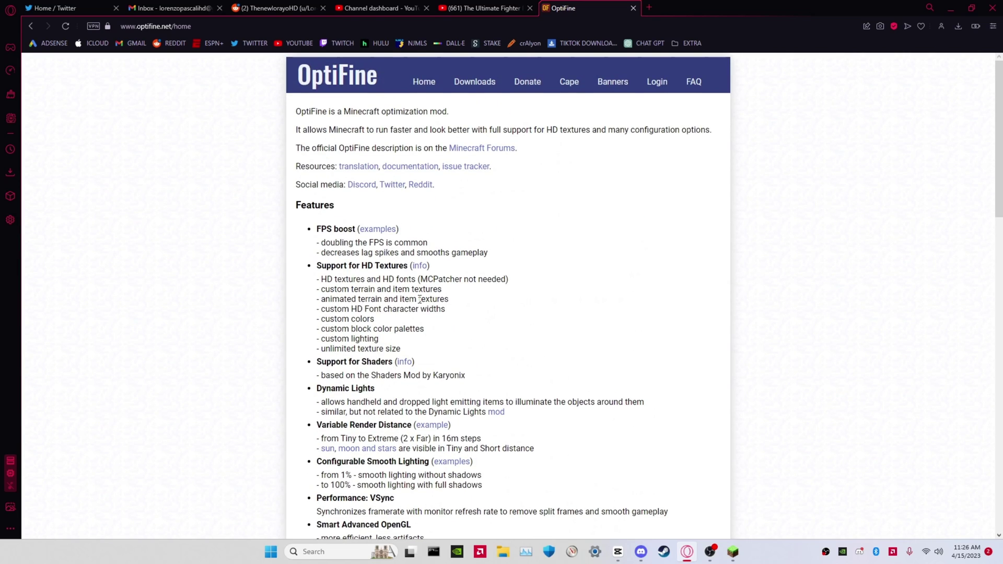
Expand the 1.19.4 versions and download OptiFine HD U I4, skipping the ad page
click(479, 83)
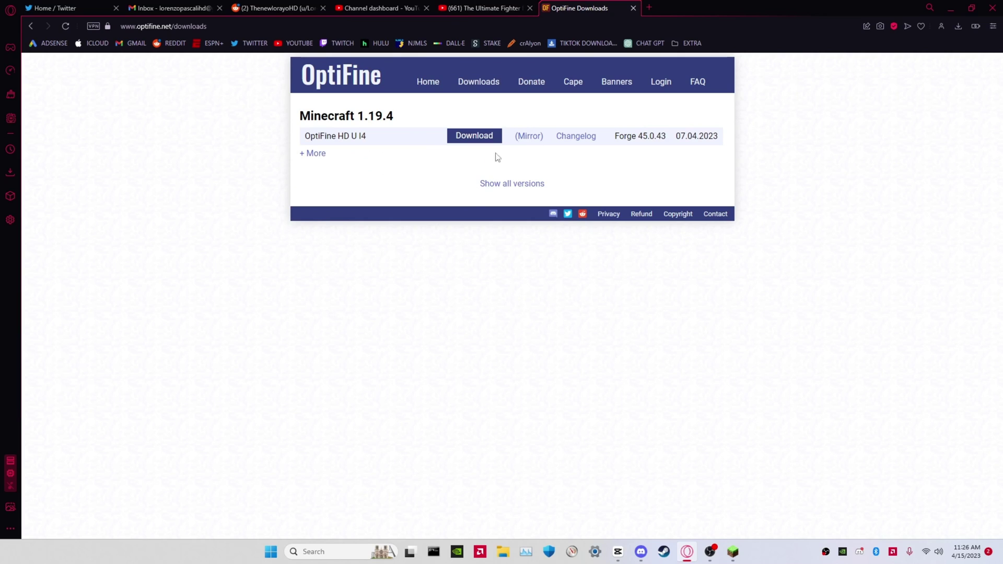
click(317, 155)
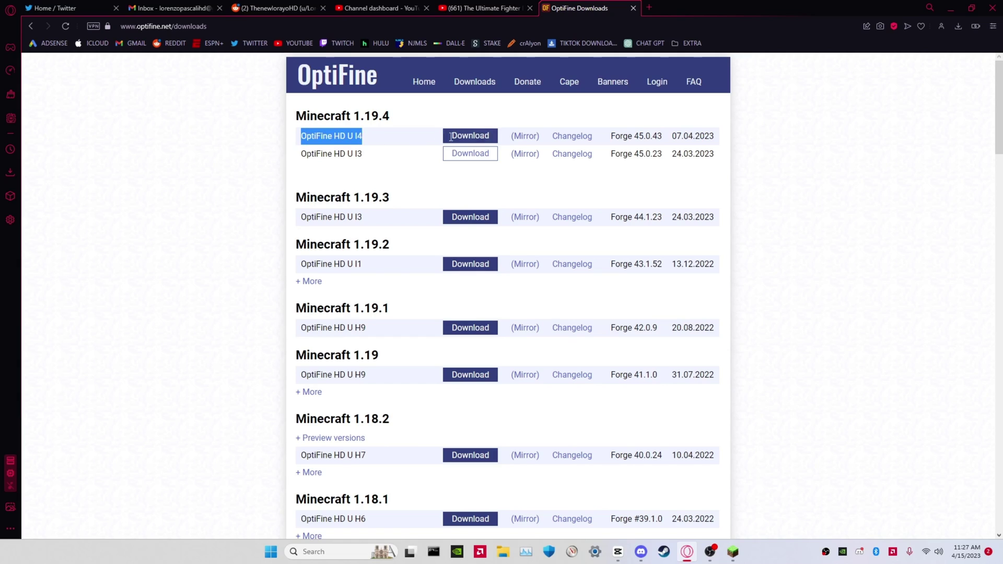
drag(305, 135, 725, 145)
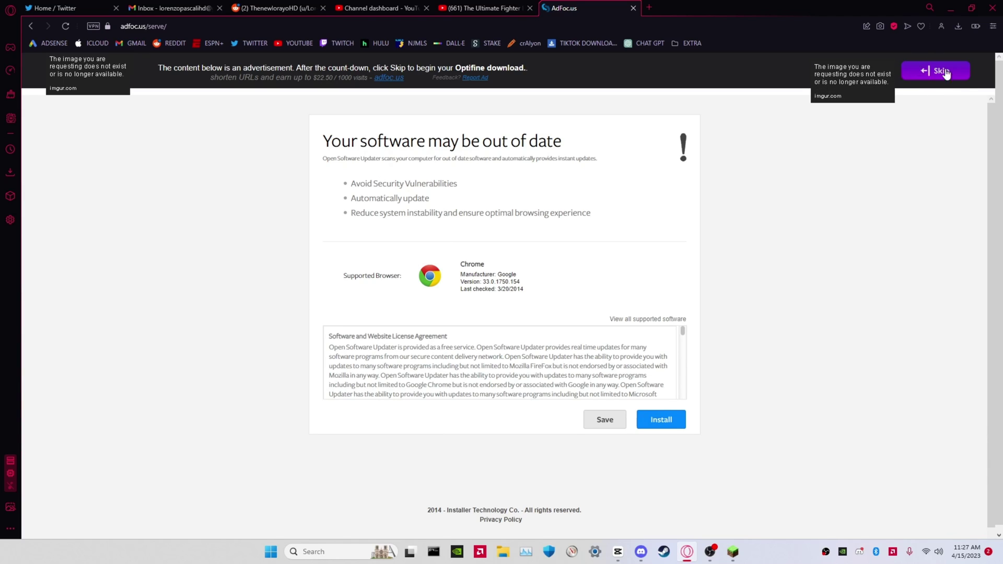
click(941, 72)
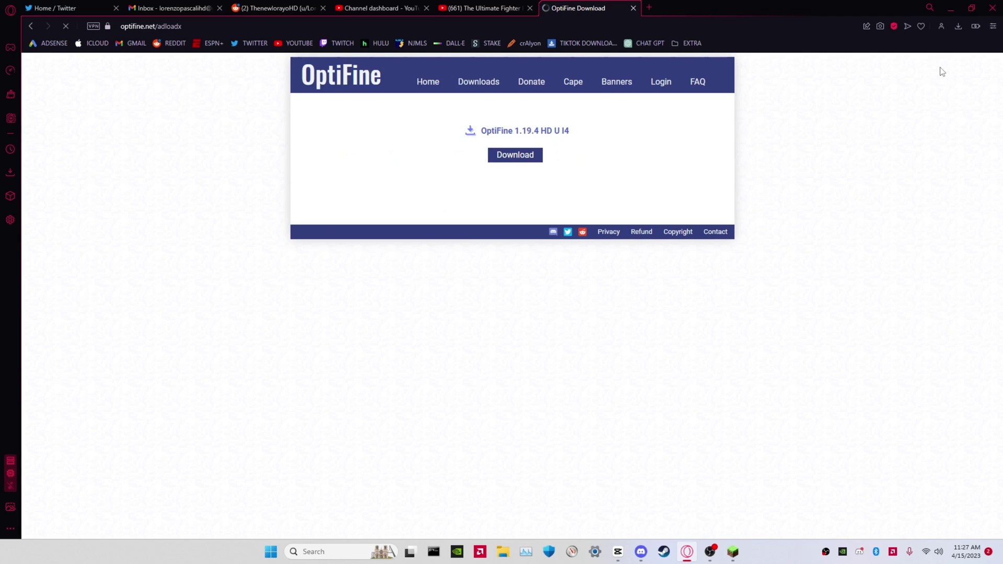
click(518, 156)
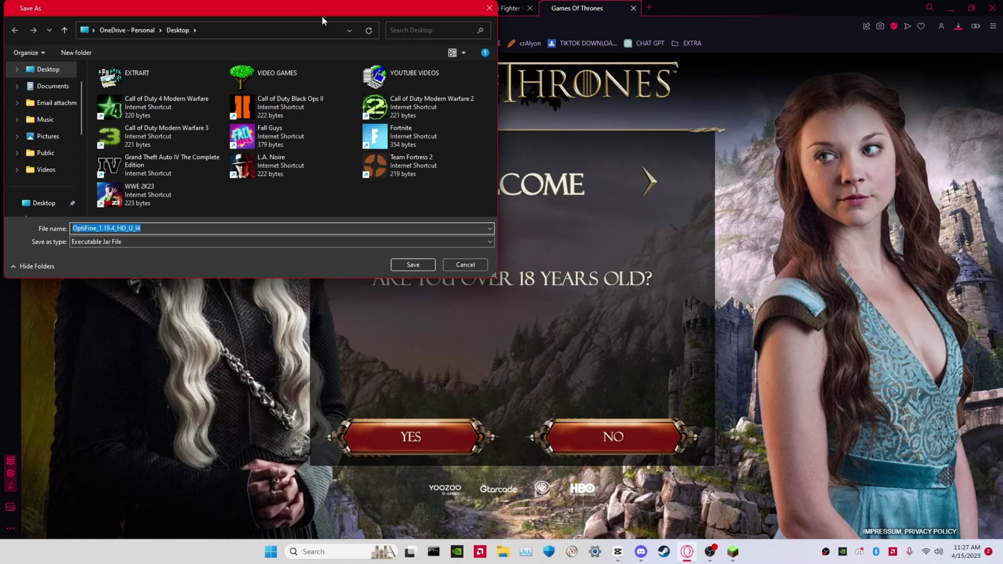
Save the OptiFine jar to the Desktop and close the Game of Thrones ad tab
drag(322, 16, 563, 111)
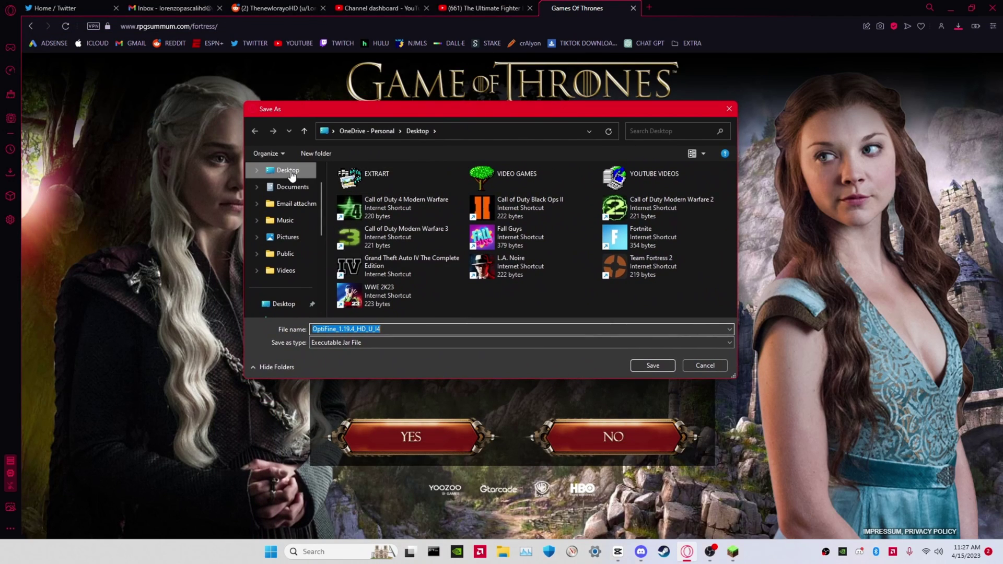
click(652, 366)
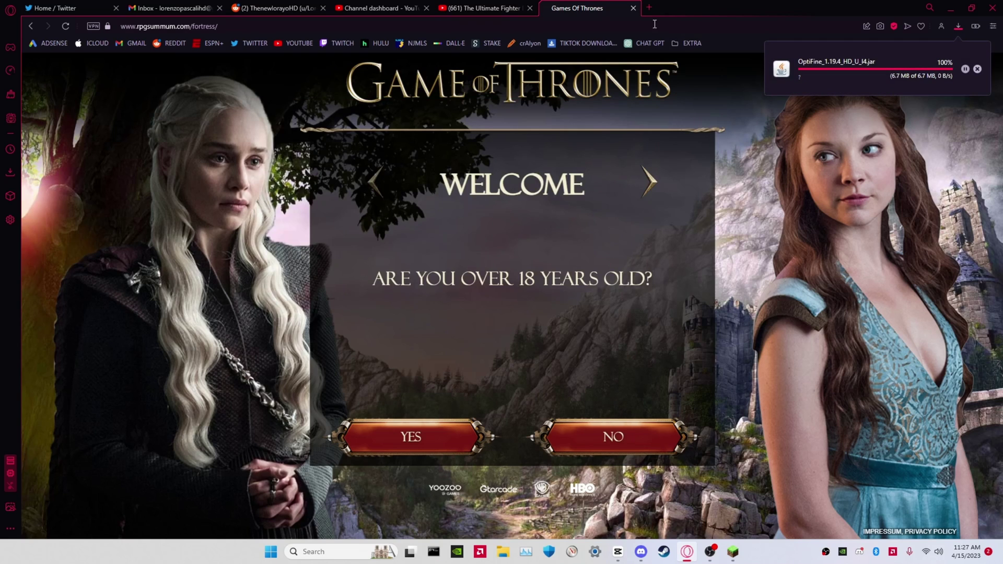
click(634, 9)
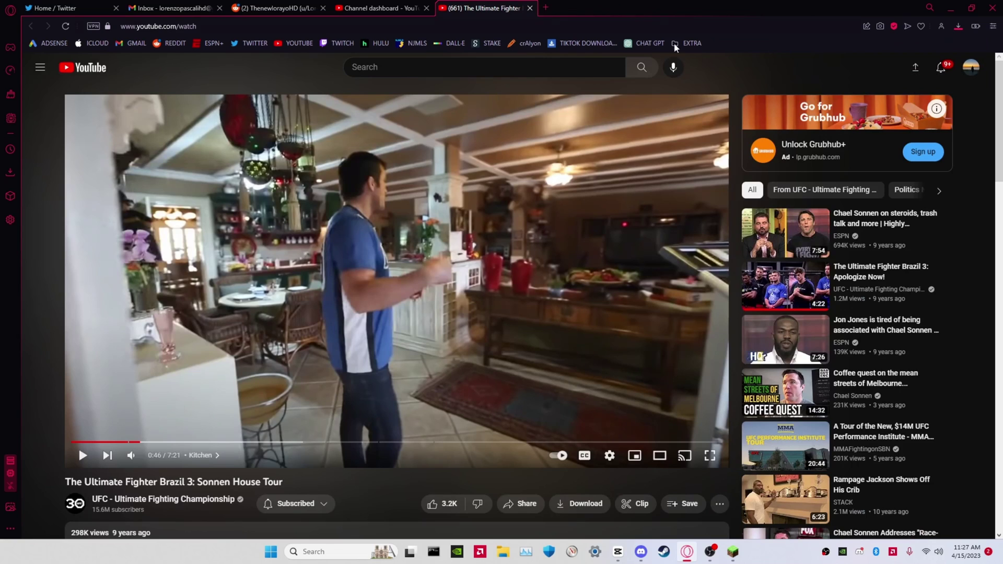
Check the browser downloads list and position the OptiFine jar icon on the desktop
click(957, 27)
drag(806, 12, 432, 89)
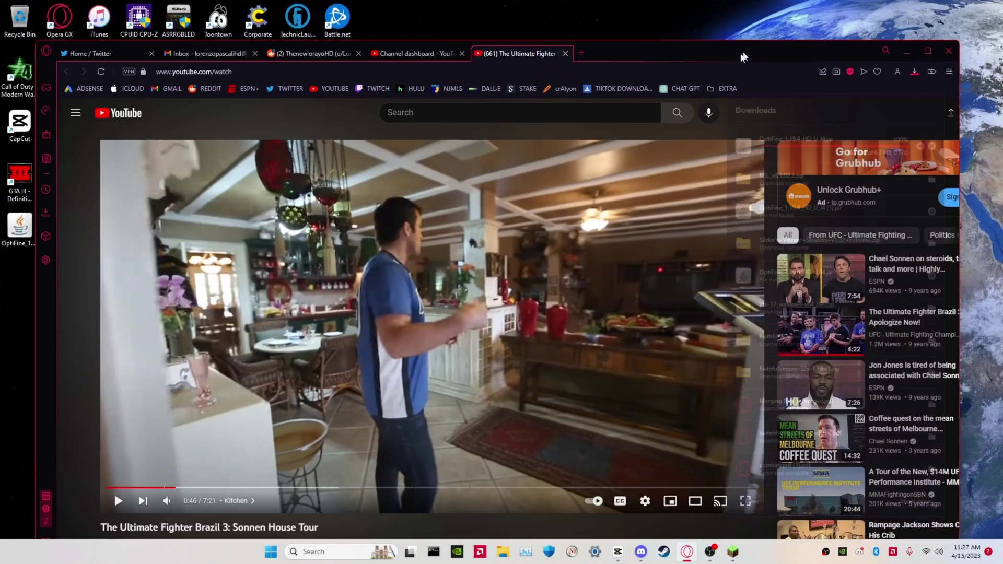
click(784, 99)
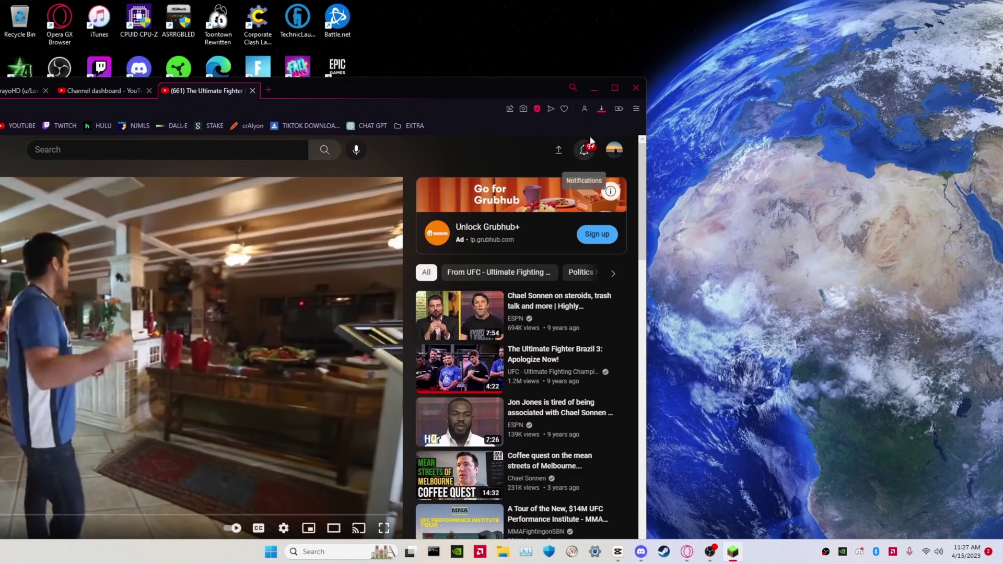
click(600, 109)
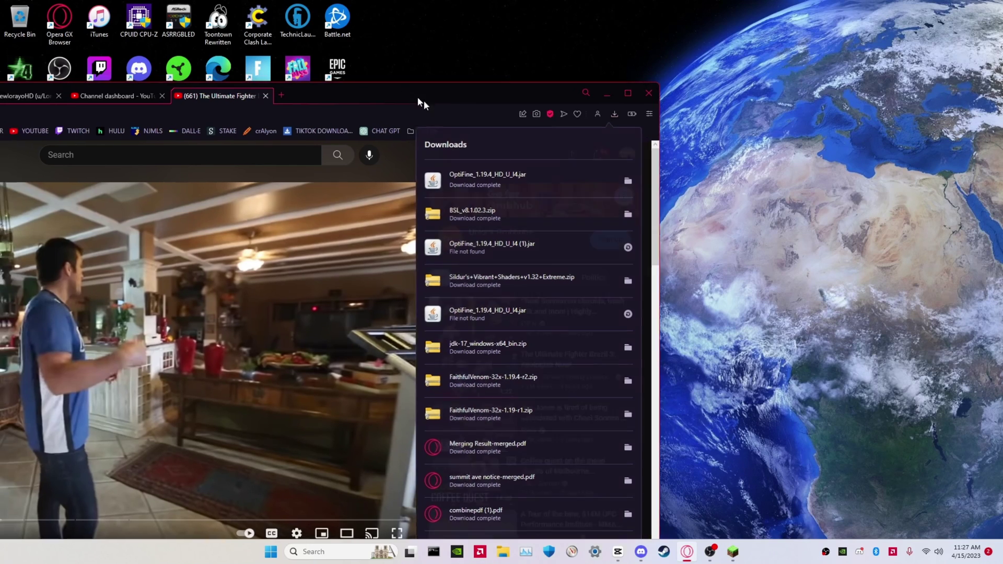
drag(417, 101, 806, 240)
drag(20, 228, 694, 123)
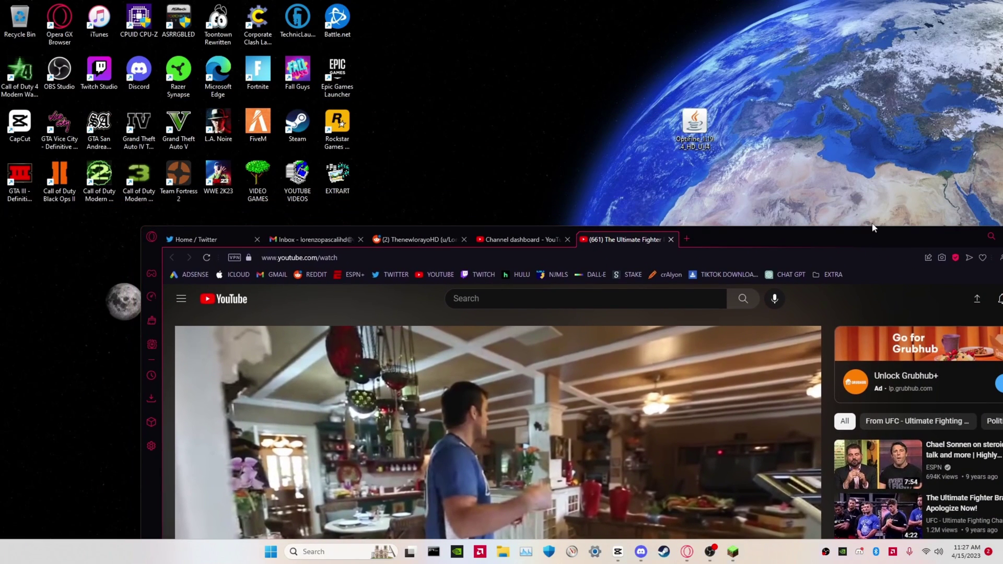
drag(864, 241, 611, 366)
Launch the OptiFine installer and browse Desktop and Documents for the Minecraft folder
double_click(694, 124)
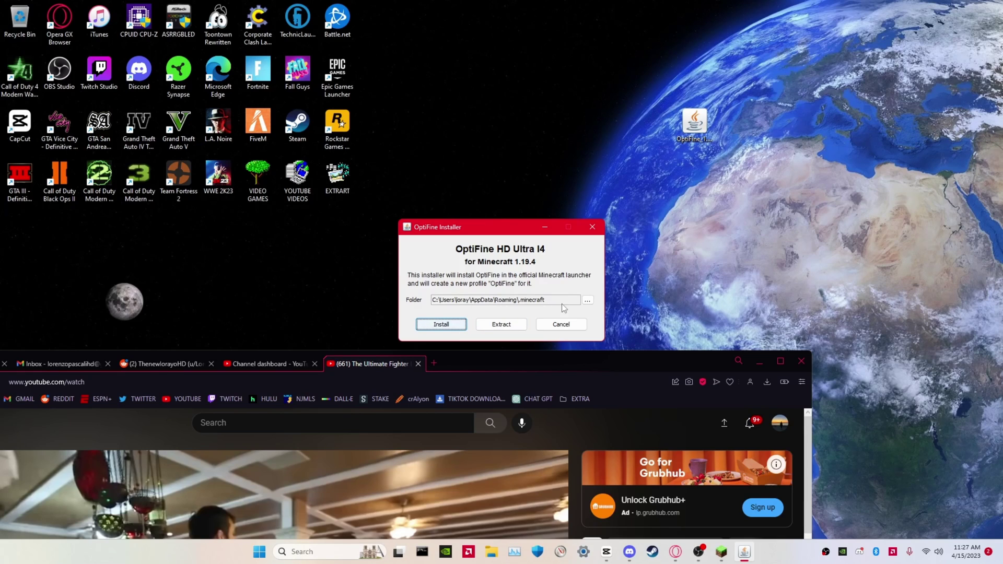
click(587, 300)
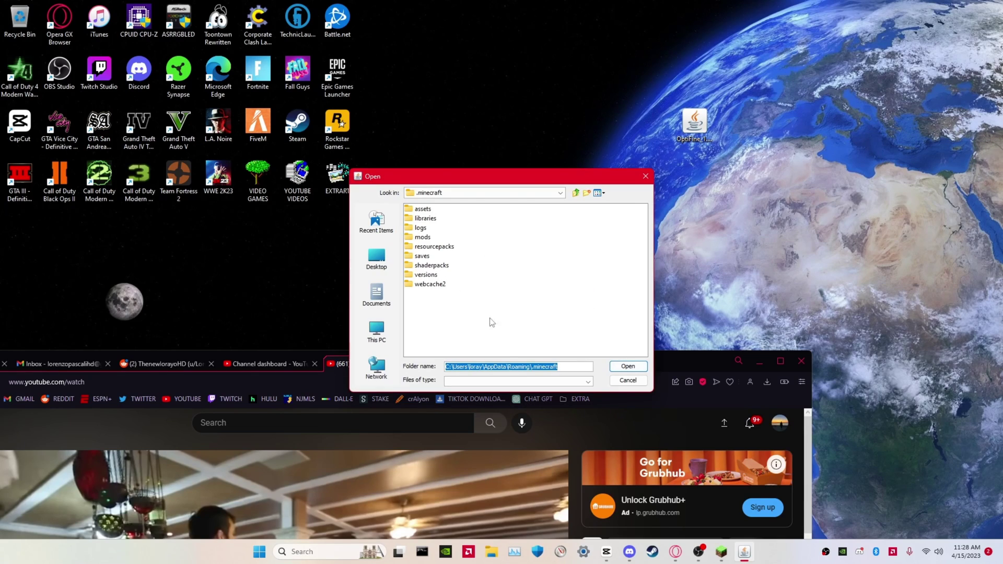
click(564, 369)
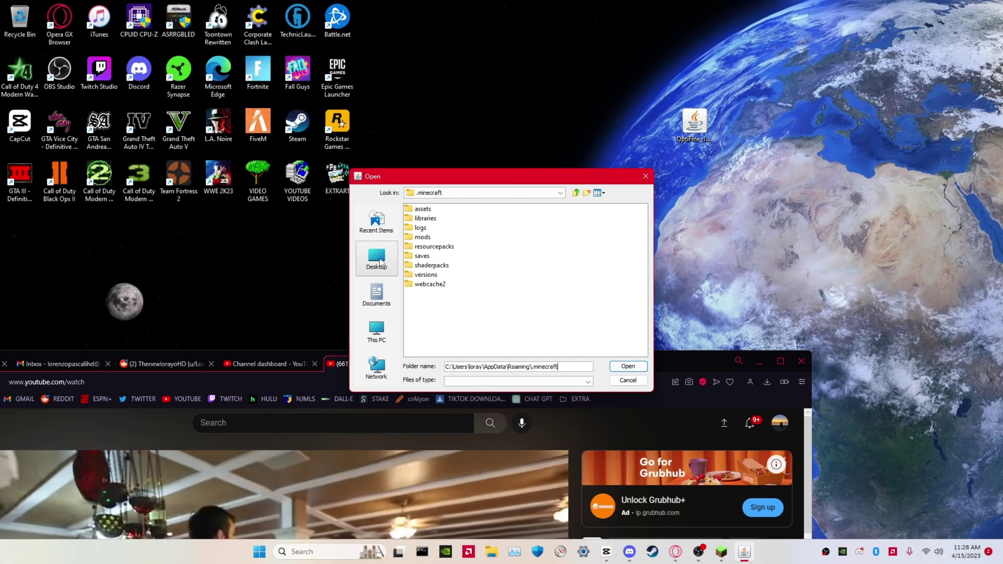
click(379, 261)
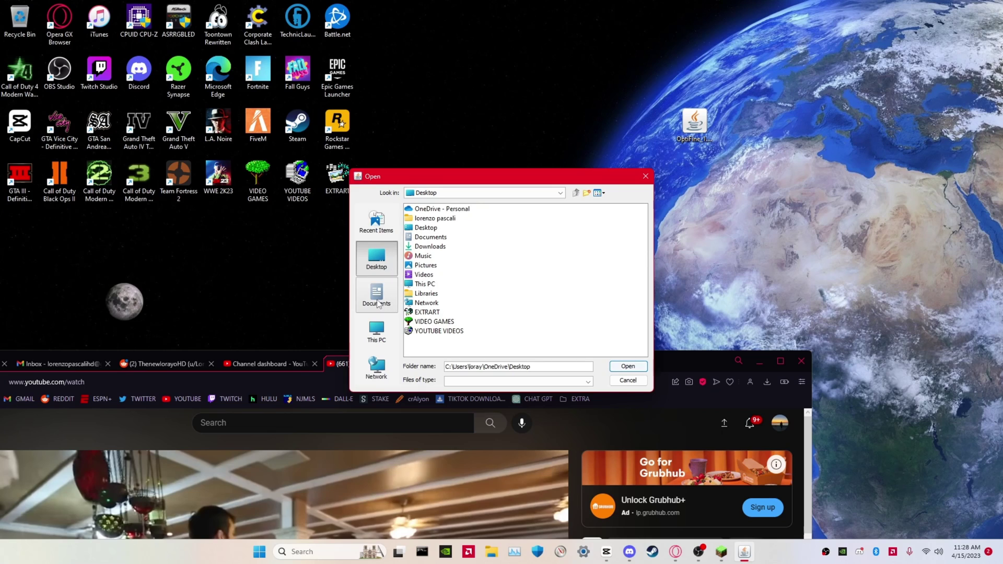
click(380, 302)
click(381, 335)
click(380, 310)
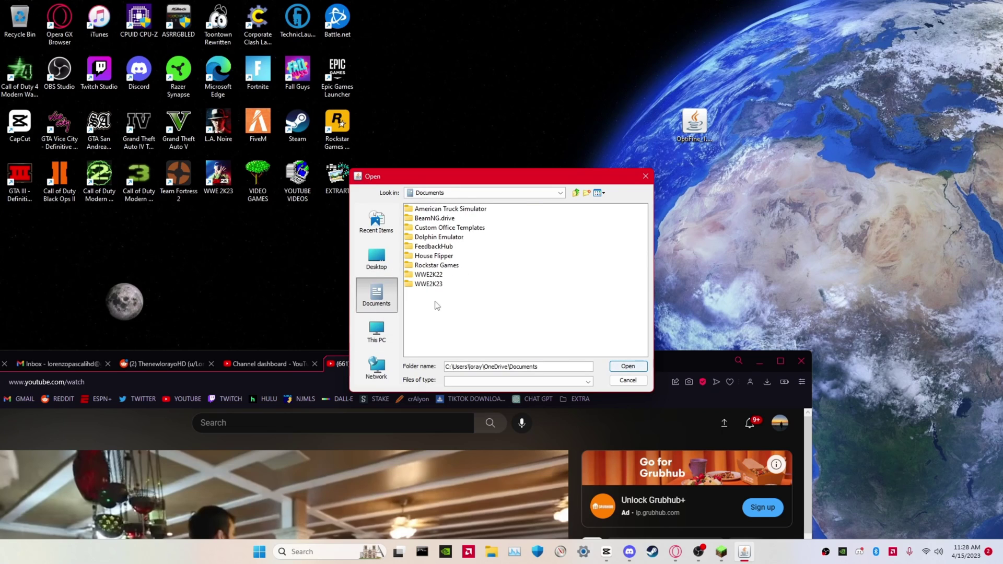
mouse_move(371, 552)
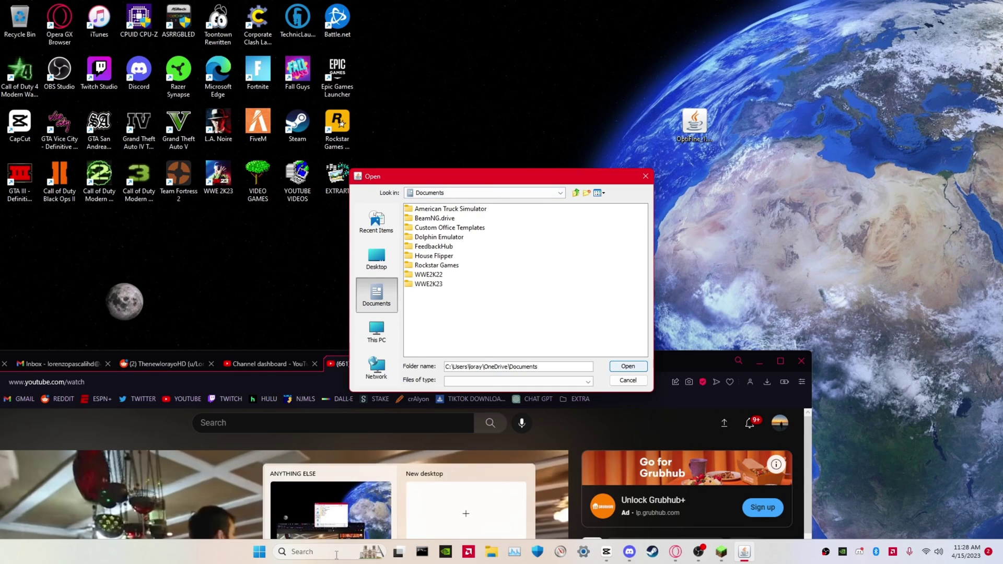
Locate .minecraft in AppData Roaming via %appdata%, keep that path, and start installing
click(337, 551)
text(%)
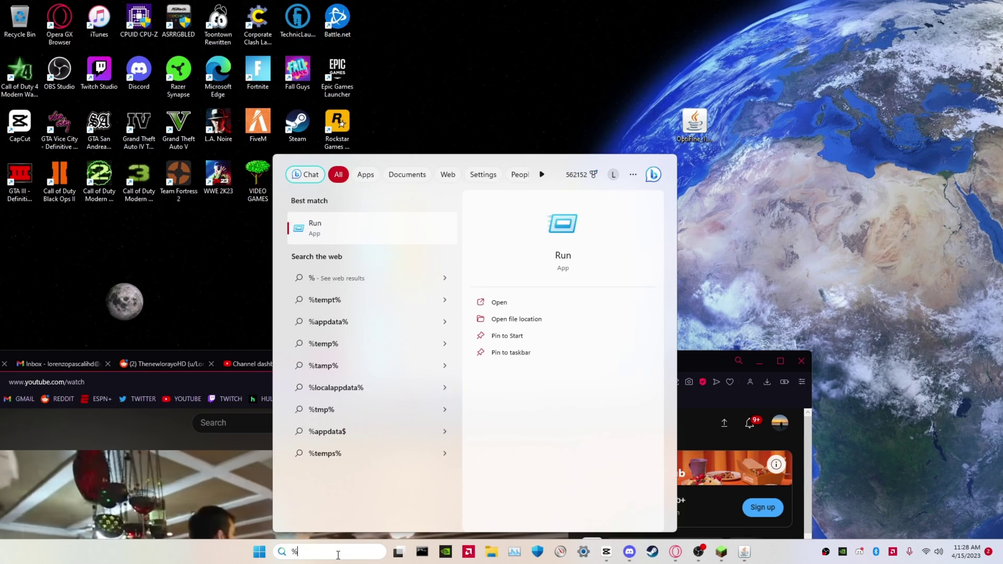
text(appdata%)
key(Return)
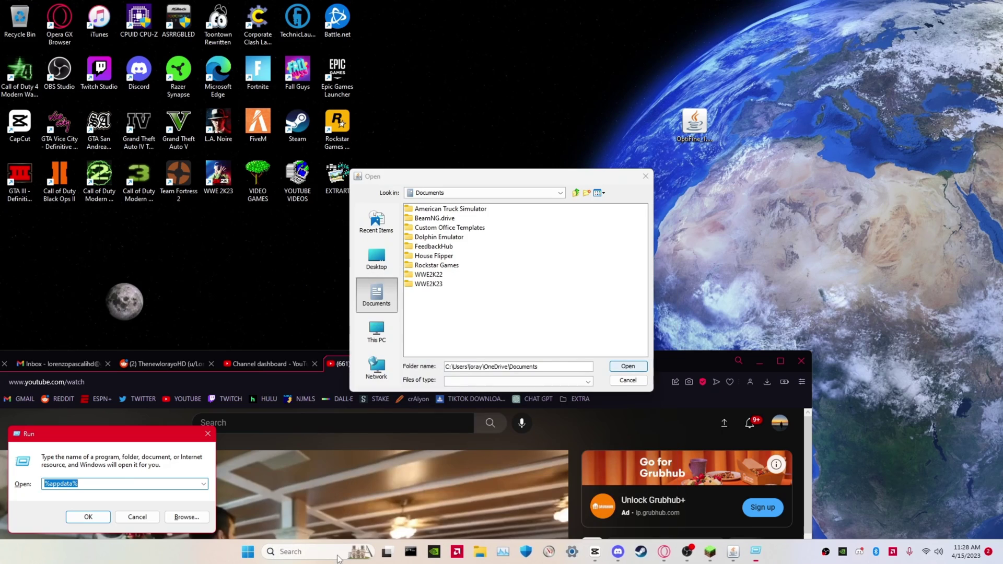
click(84, 519)
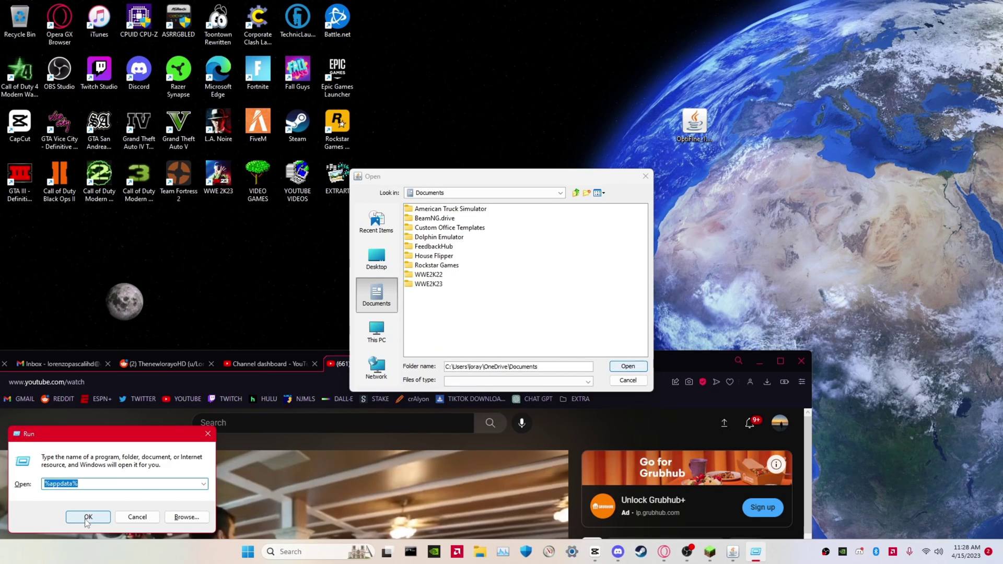
click(100, 520)
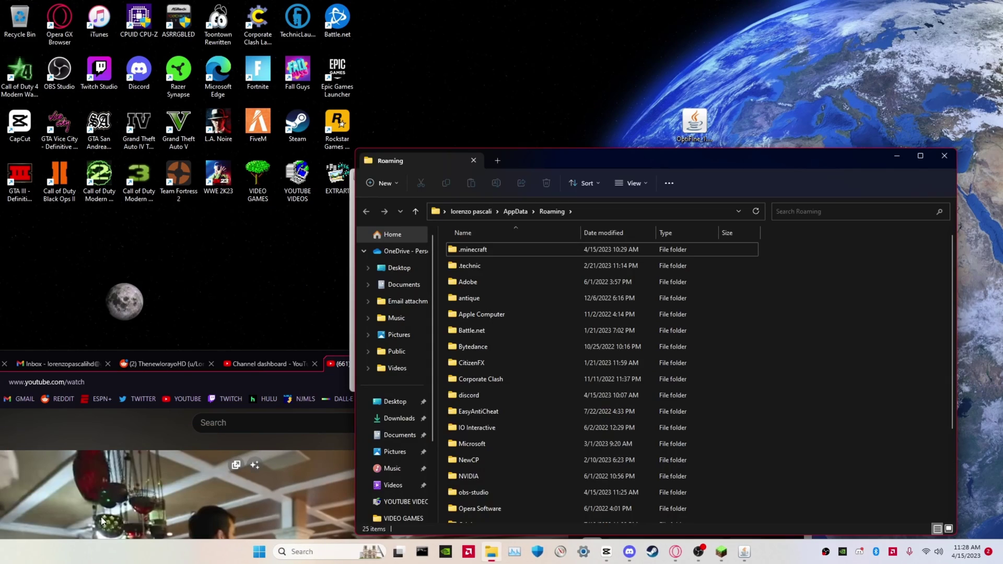
click(494, 249)
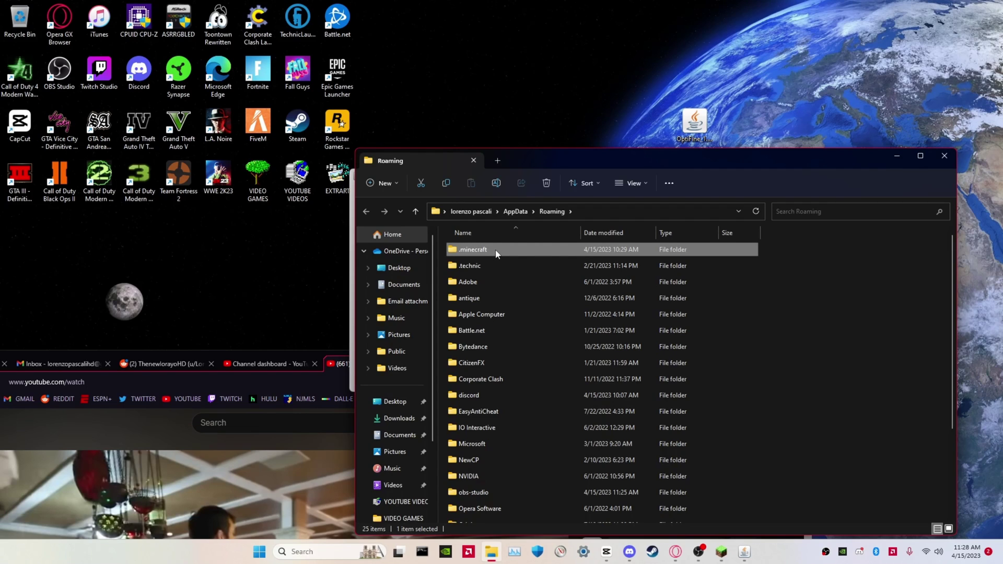
right_click(496, 253)
click(944, 155)
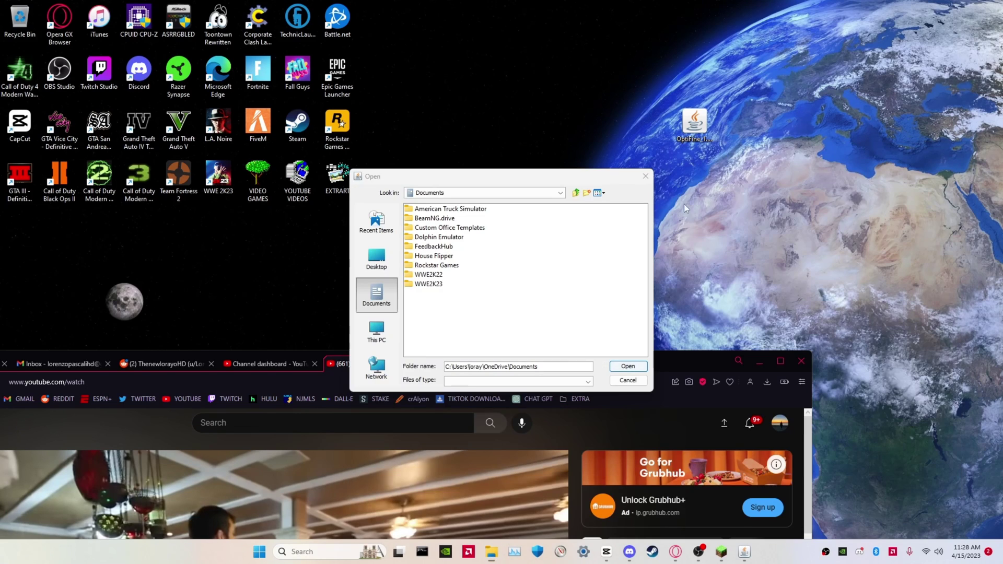
click(627, 380)
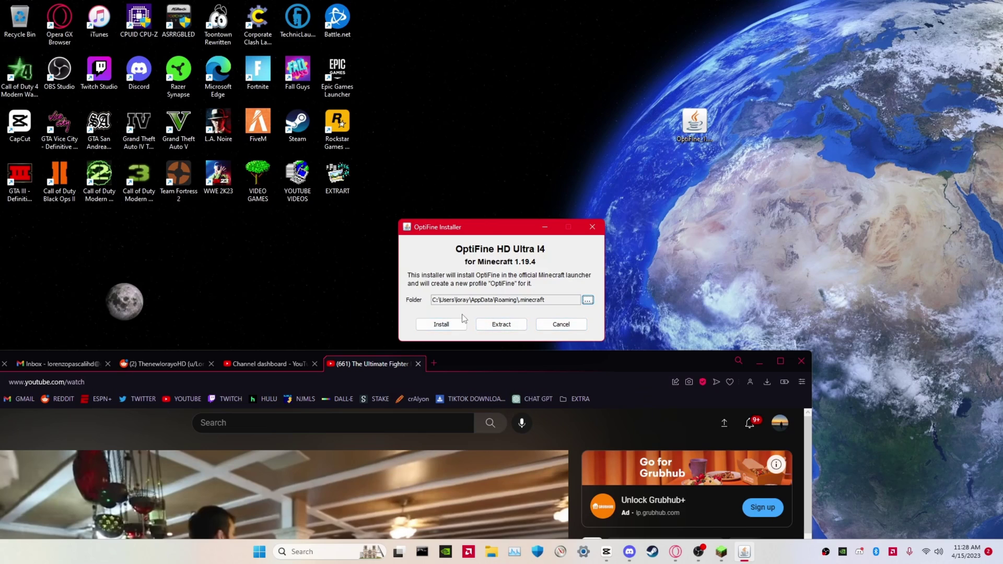
click(451, 329)
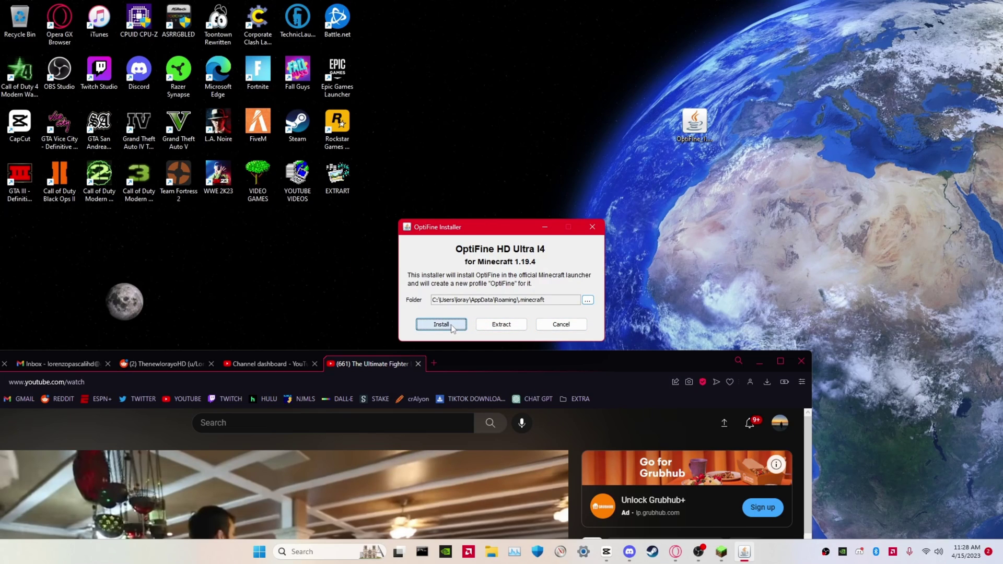
Dismiss the install success dialog, trash the OptiFine jar, and close Minecraft Launcher
click(501, 290)
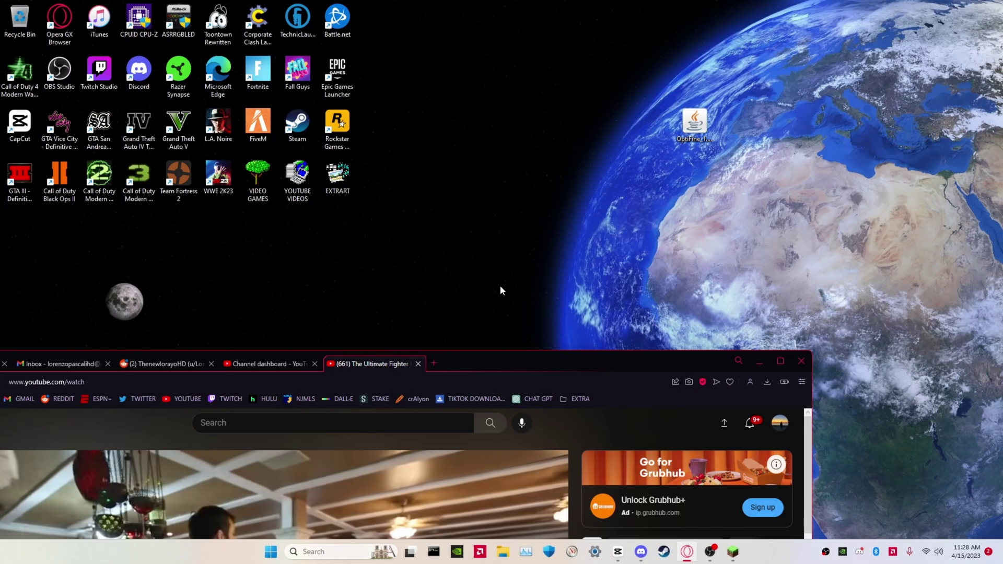
drag(693, 122, 20, 20)
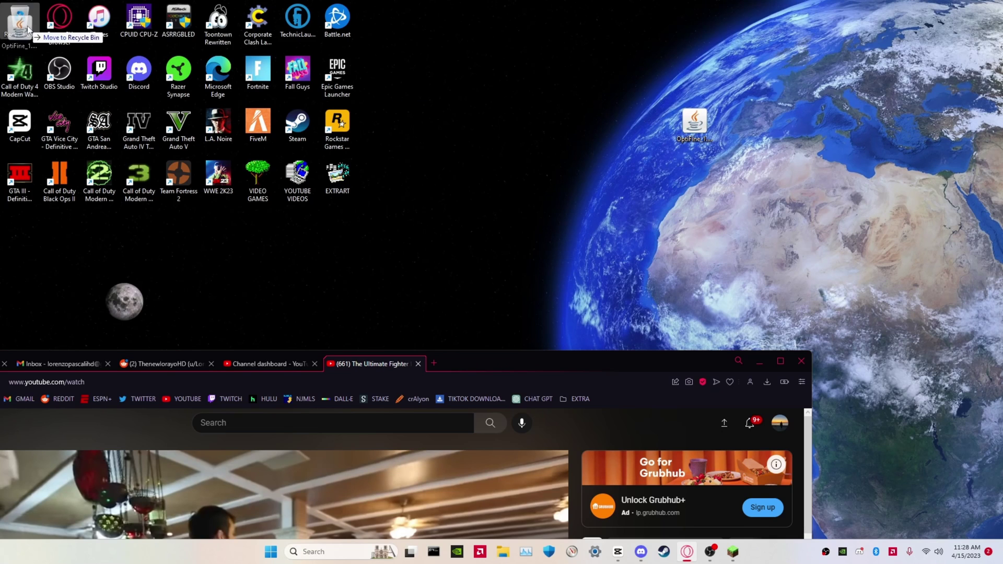
click(732, 551)
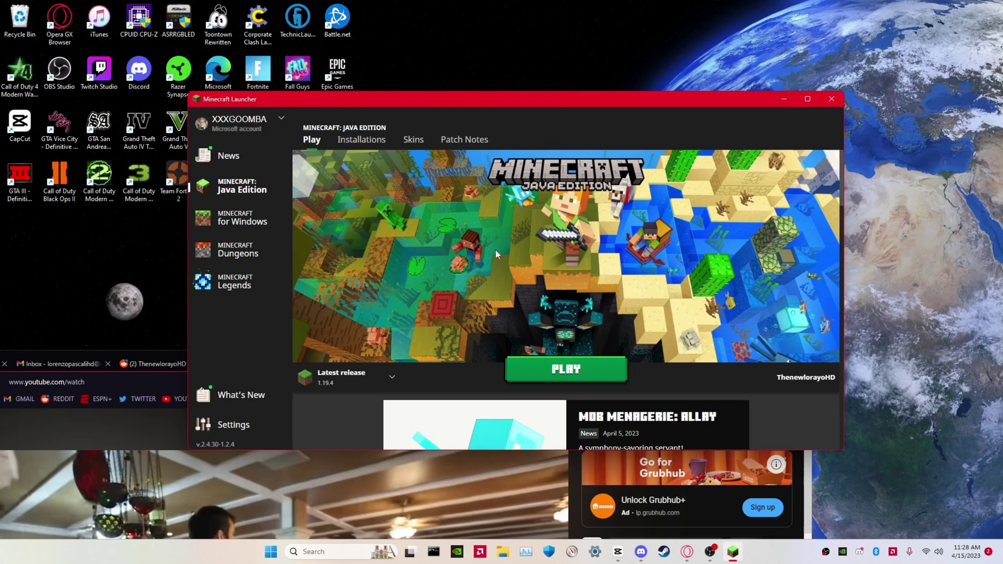
click(831, 99)
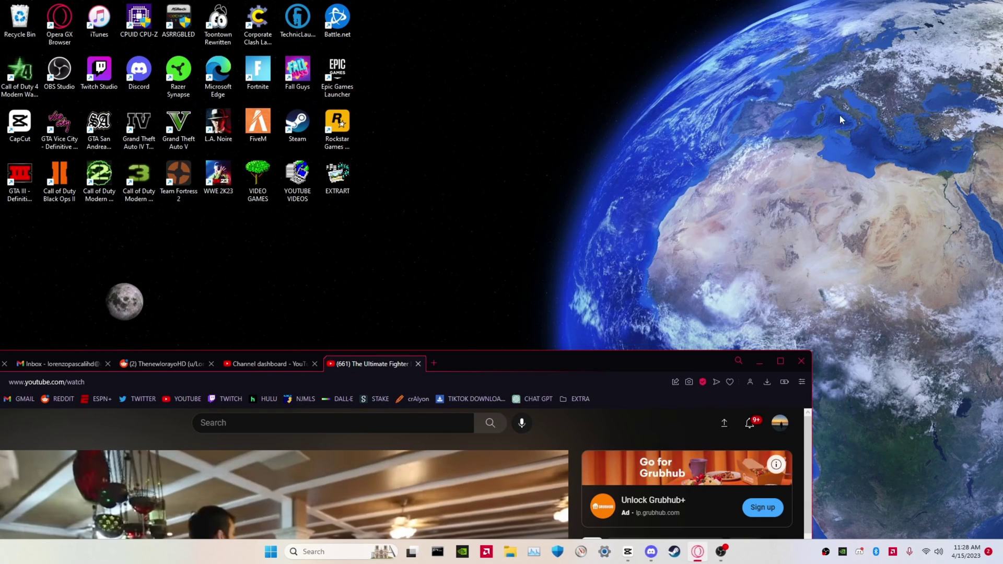
Reopen Minecraft Launcher, select the OptiFine installation, and play
click(353, 551)
text(minecraft)
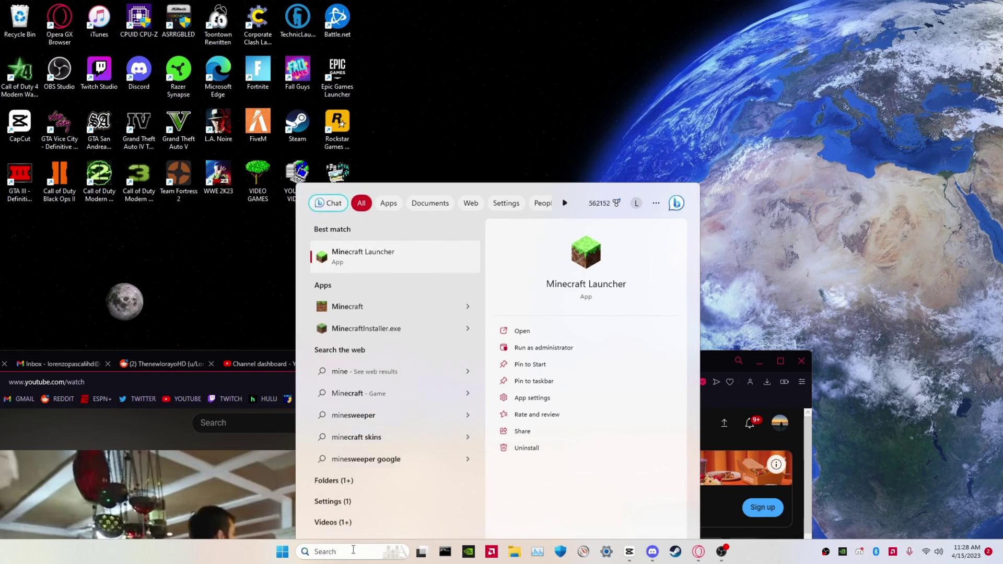
key(Escape)
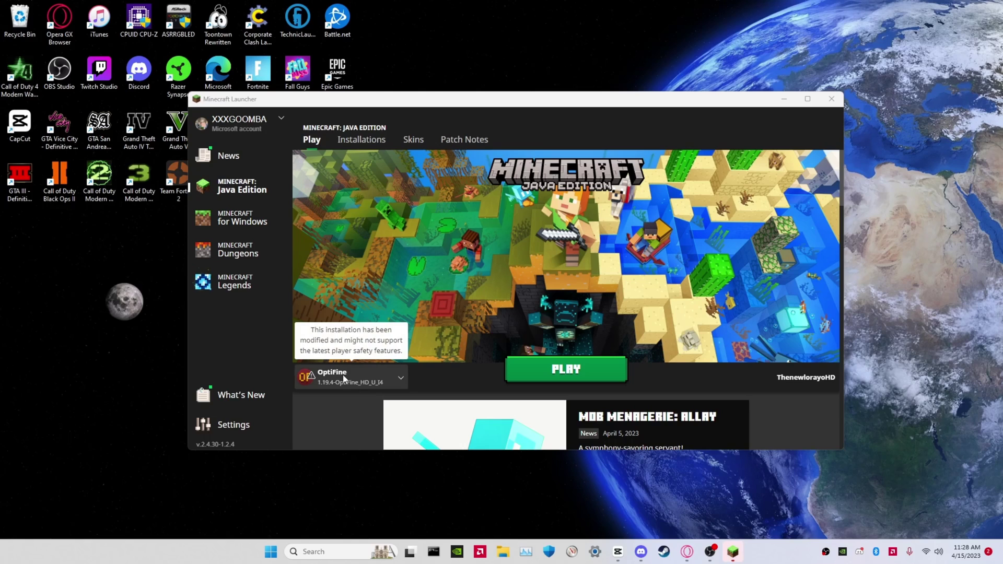
click(331, 385)
click(375, 386)
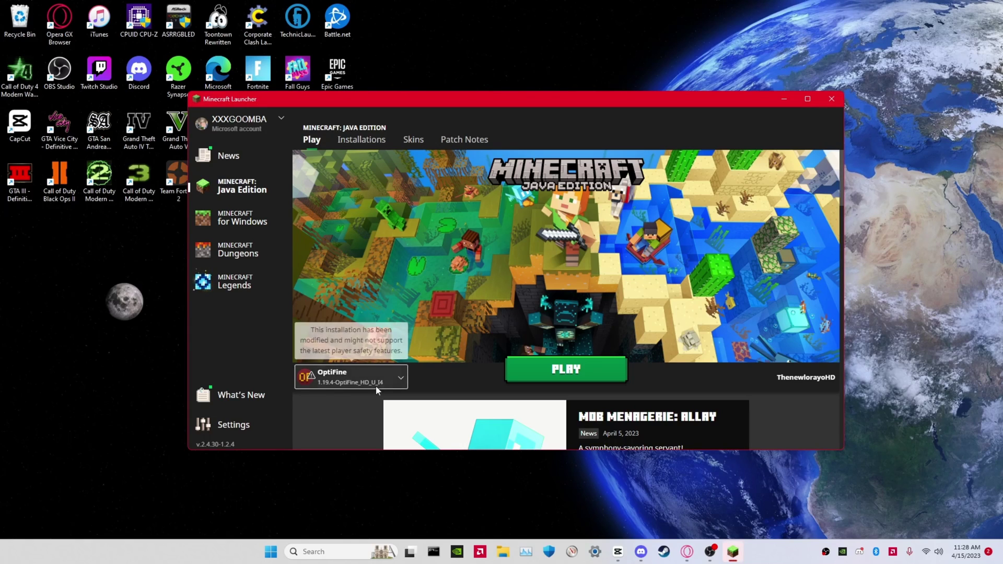
click(366, 369)
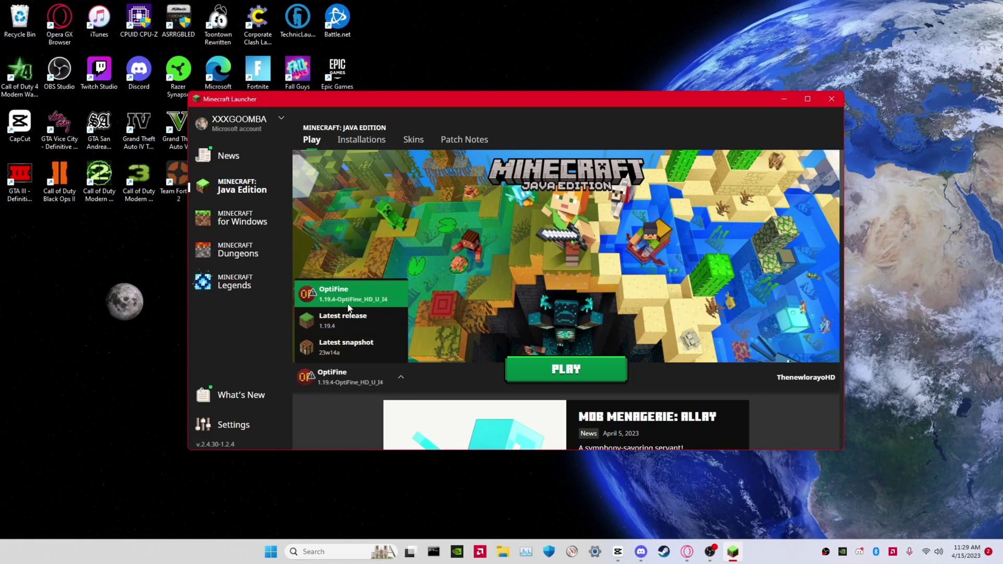
click(522, 394)
click(562, 366)
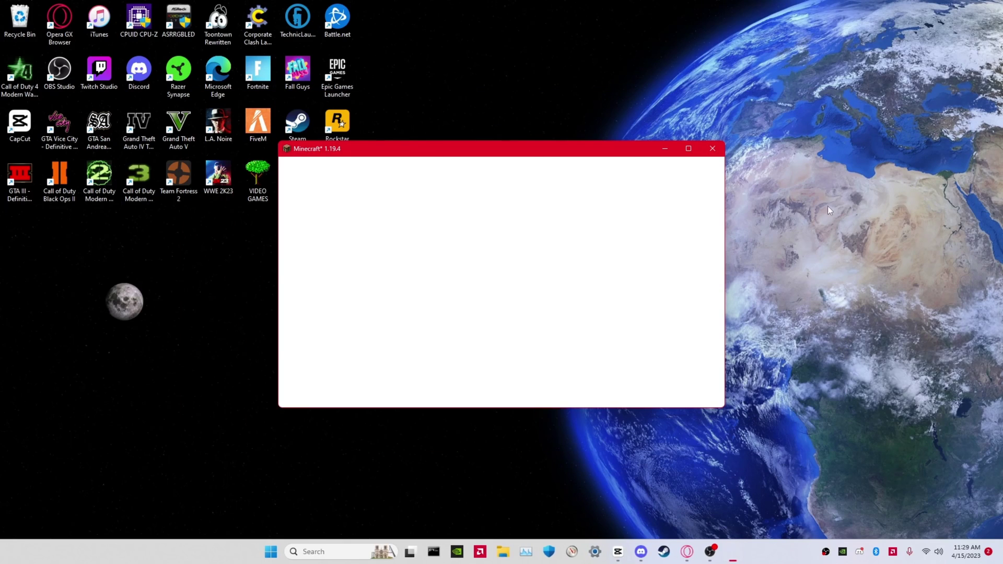
Maximize the game window and open Options from the Minecraft 1.19.4 (Modded) title screen
click(689, 148)
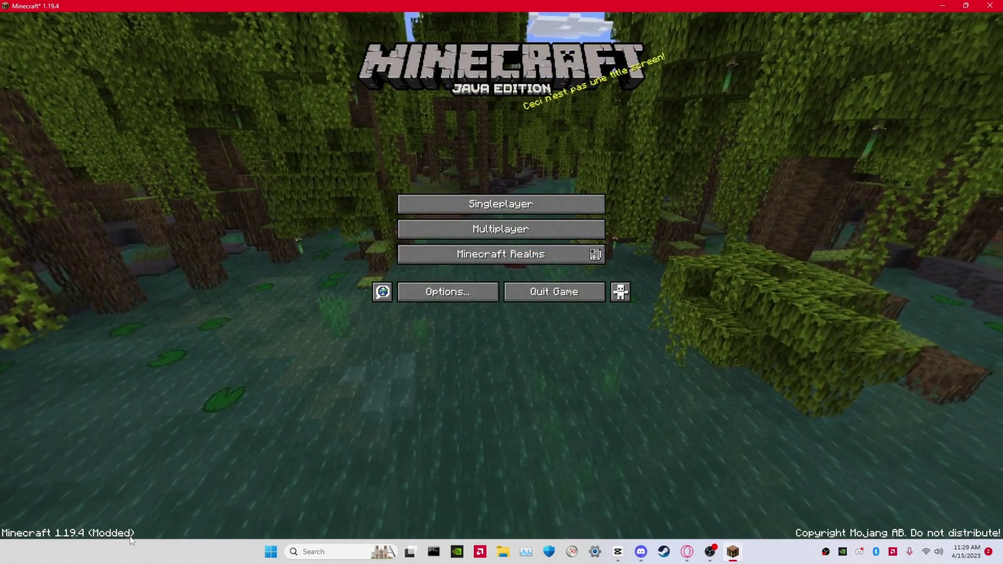
click(481, 291)
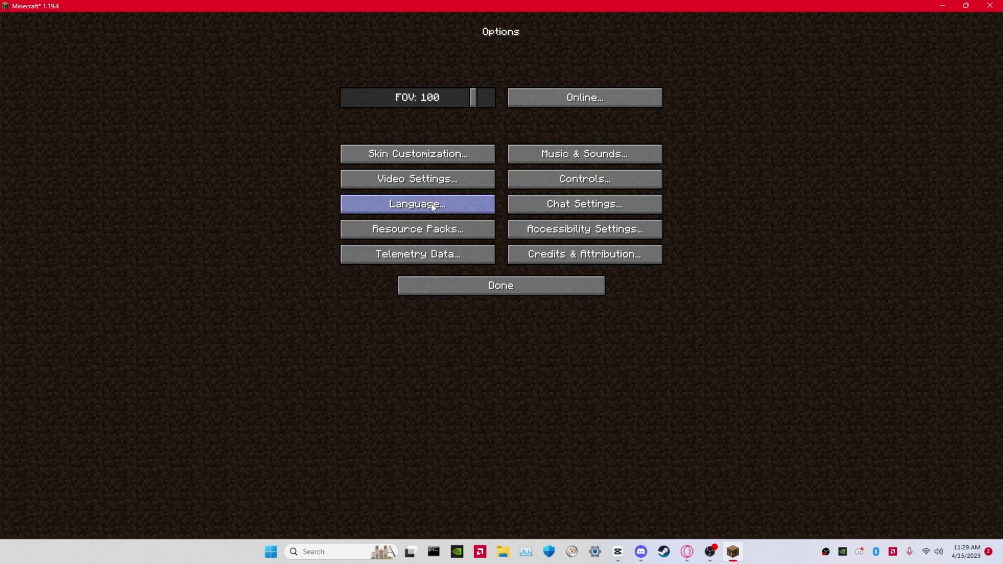
Inspect OptiFine's Quality, Performance and Shaders video pages, ending on Details
click(427, 183)
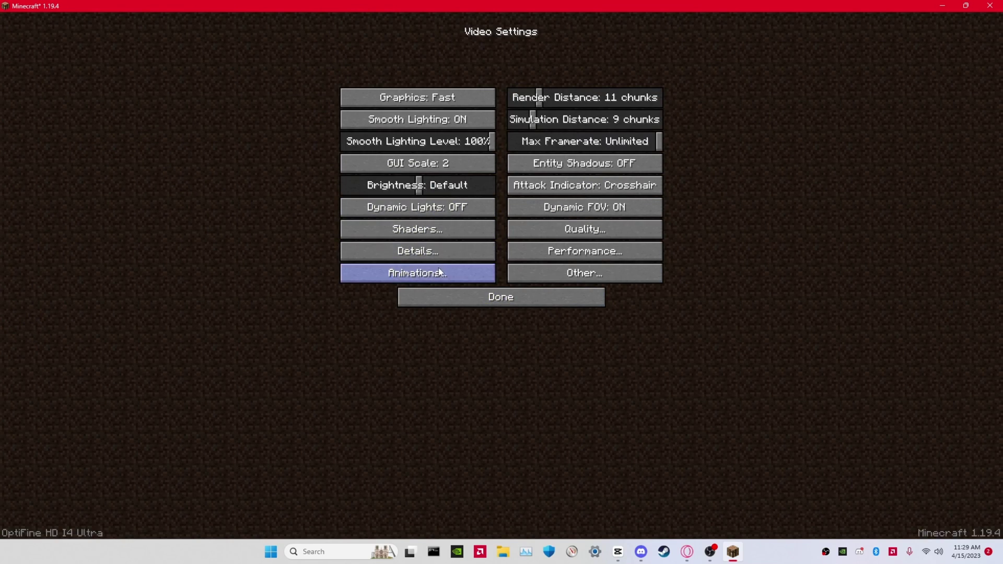
click(559, 226)
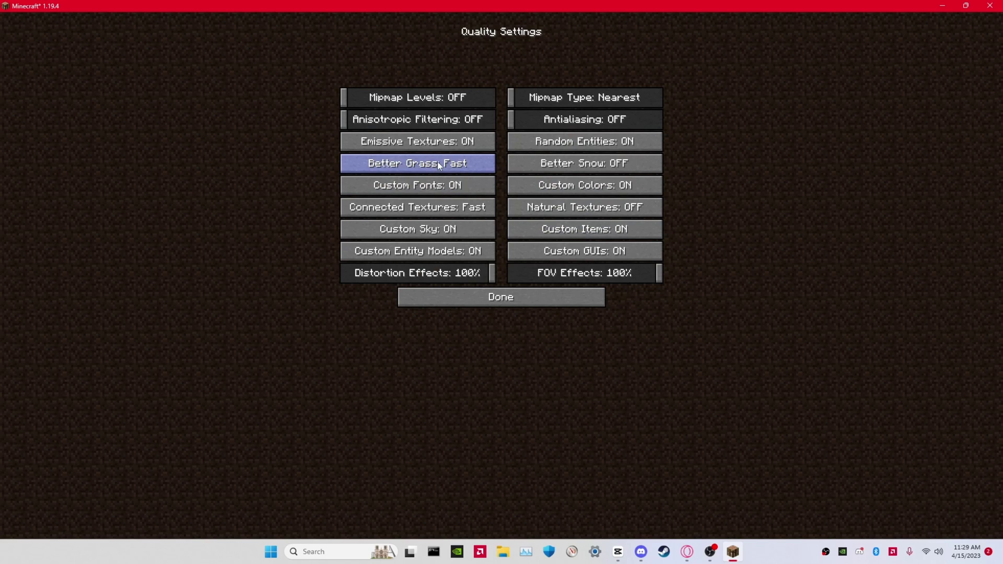
click(542, 310)
click(575, 251)
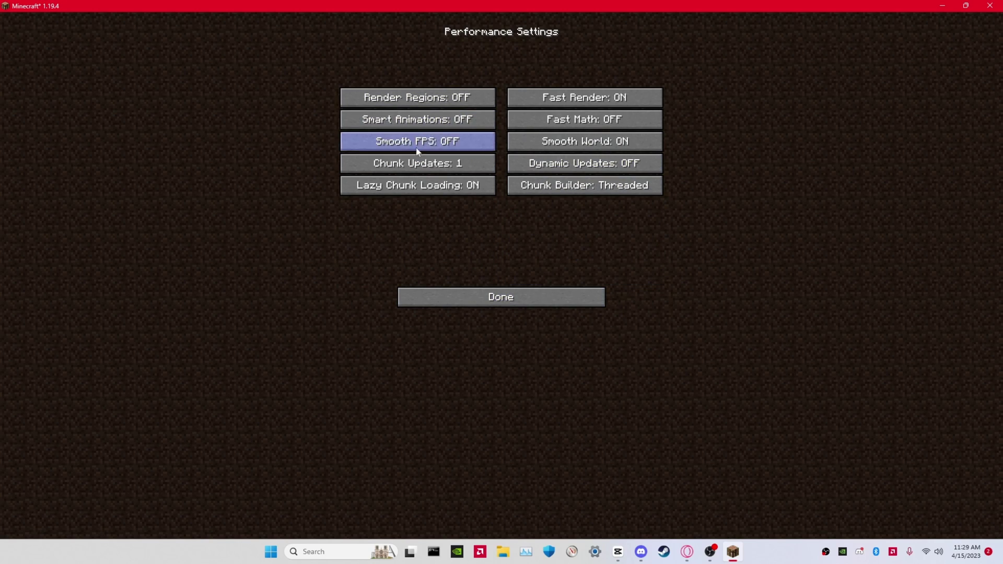
click(513, 297)
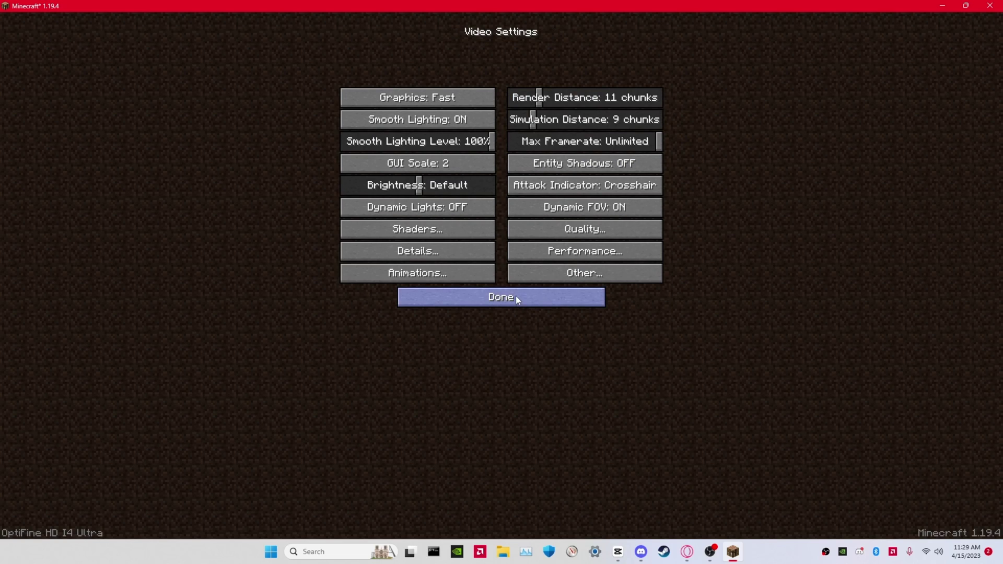
click(424, 225)
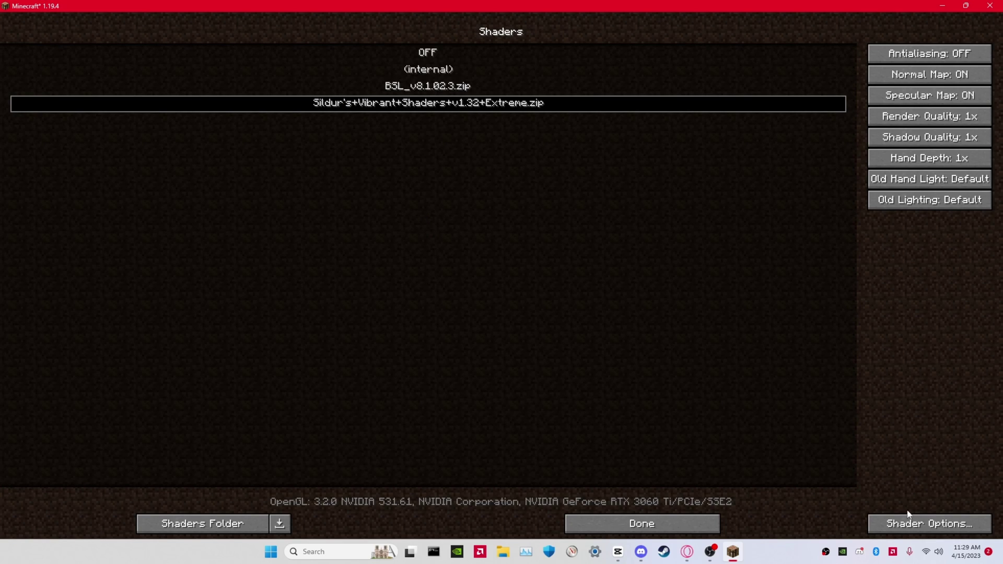
click(648, 526)
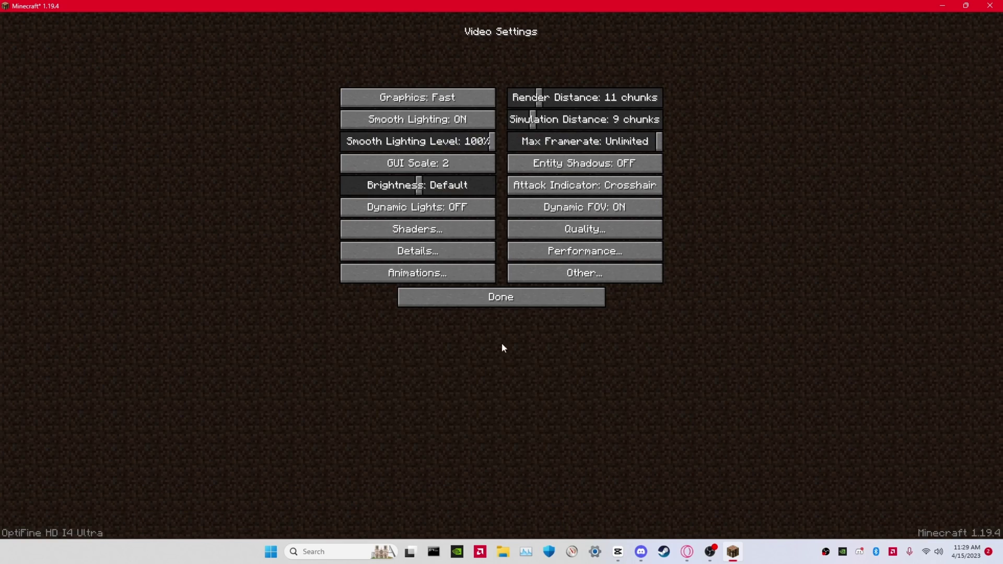
click(433, 262)
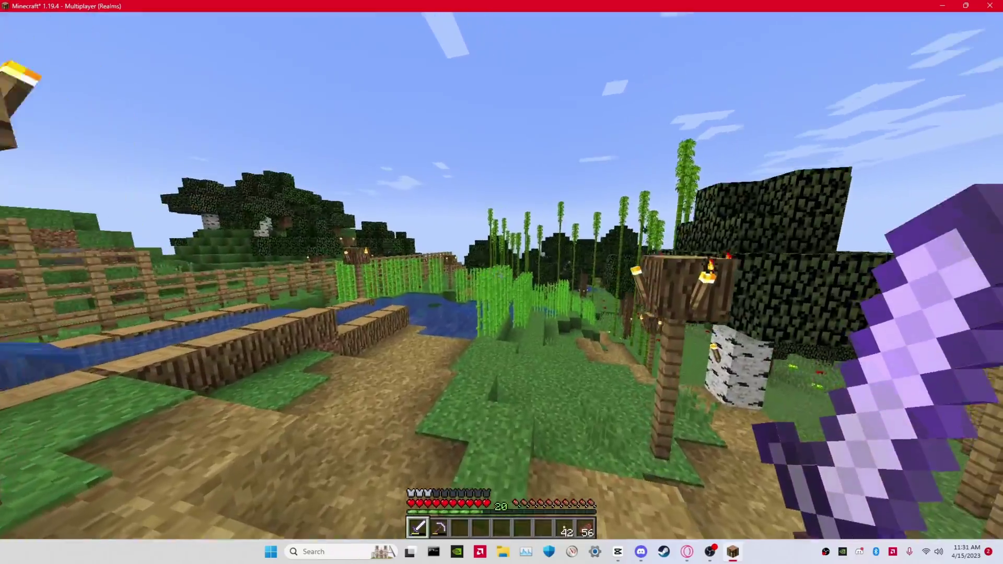
Walk through the forest to the birch logs and fence, briefly showing the F3 overlay
key(w)
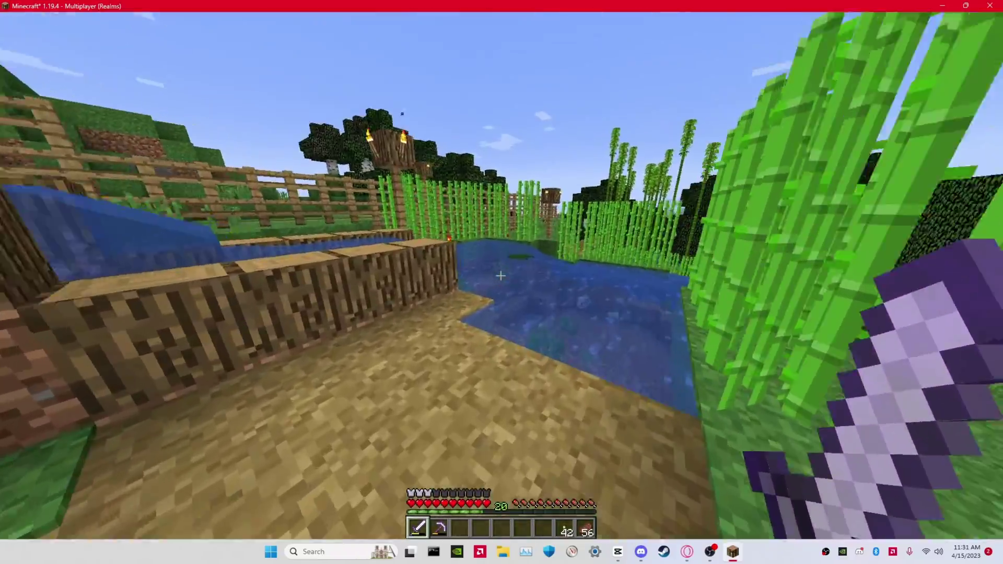
key(w)
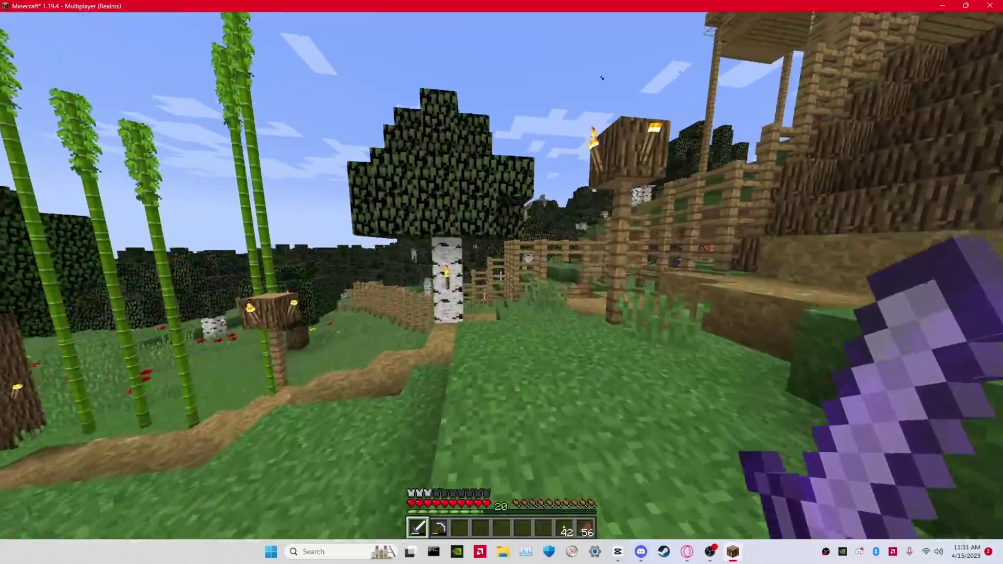
key(w)
key(F3)
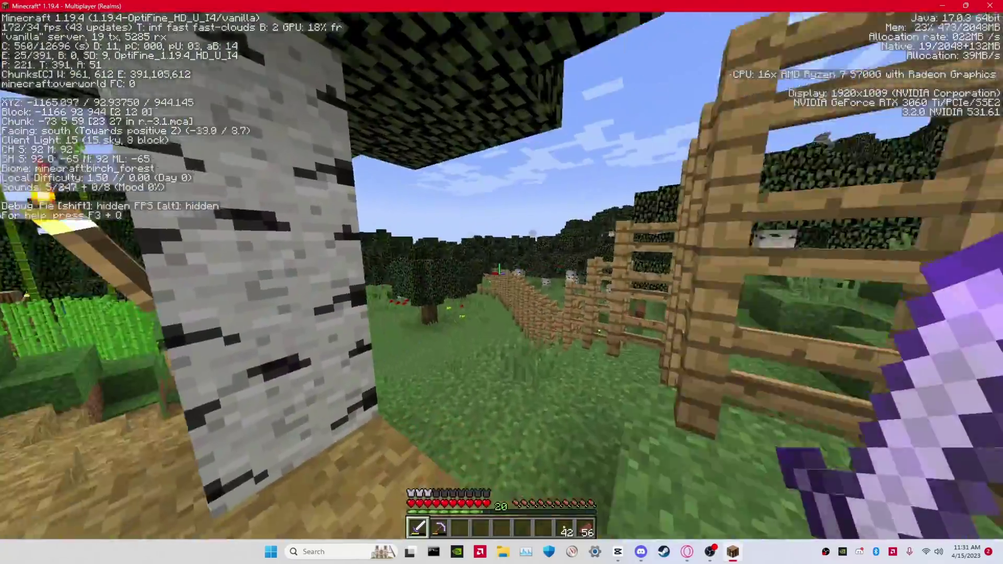
key(w)
key(F3)
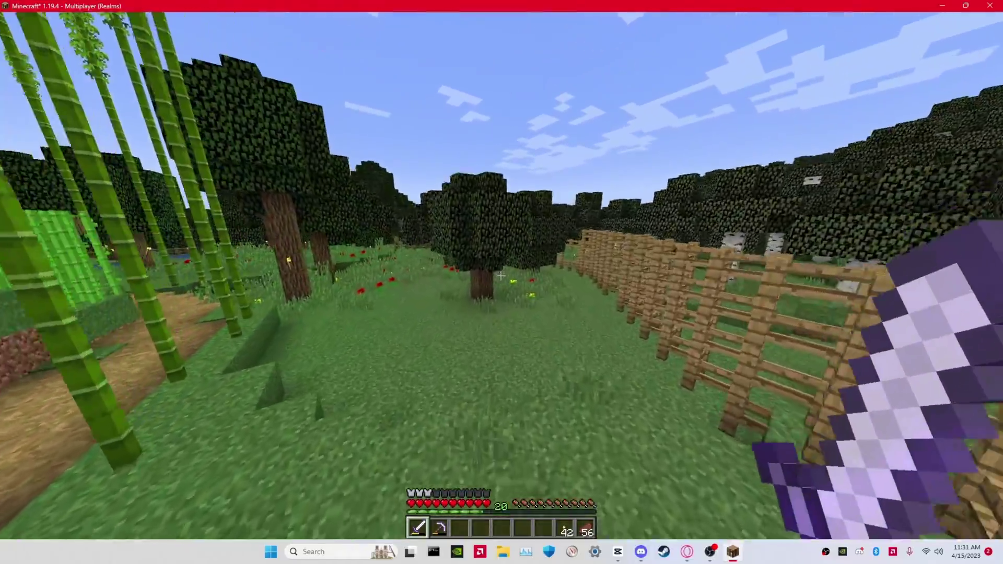
key(w)
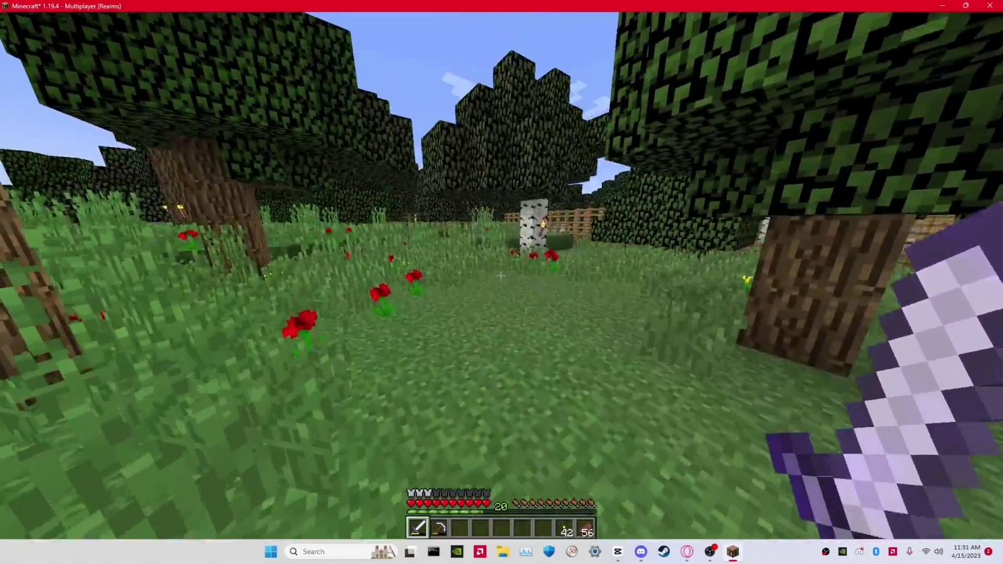
key(w)
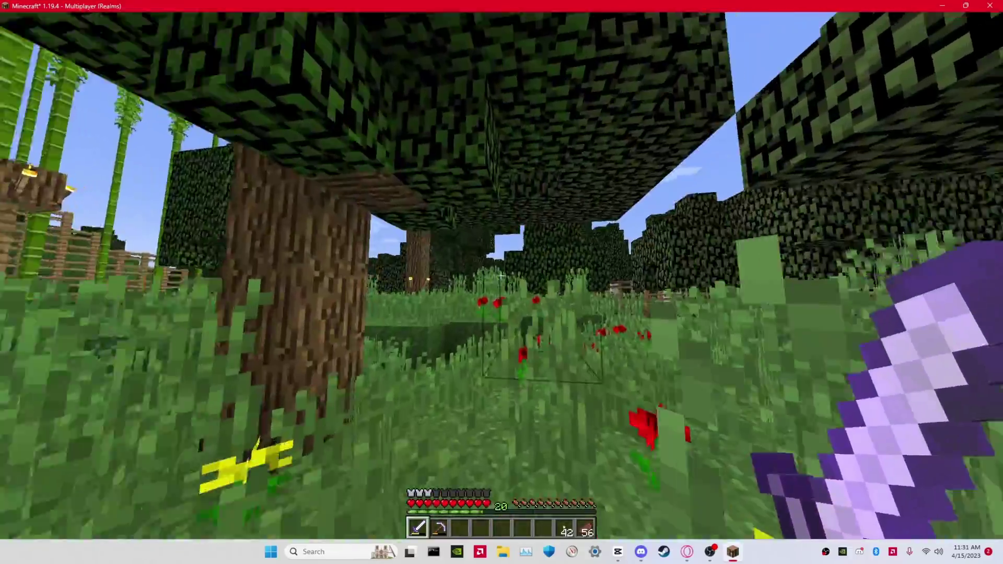
key(w)
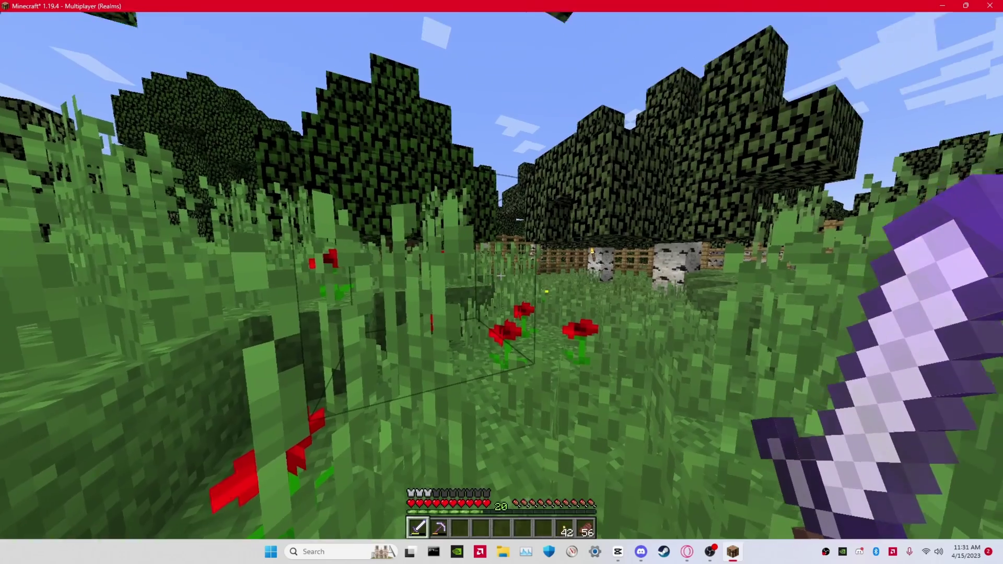
key(w)
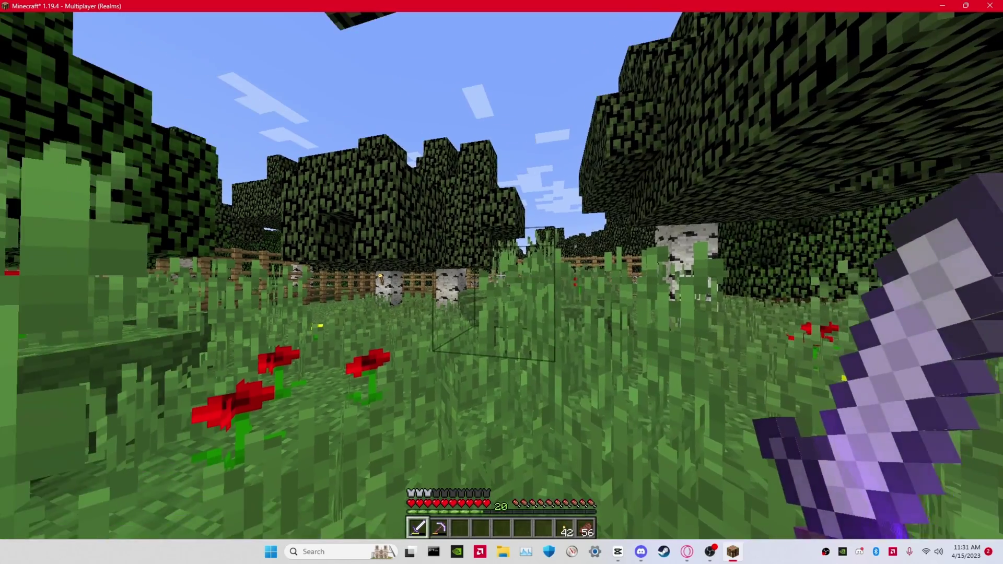
From the pause menu, set Clouds Fancy, Trees Smart, Sun & Moon OFF, and resume
key(Escape)
click(465, 238)
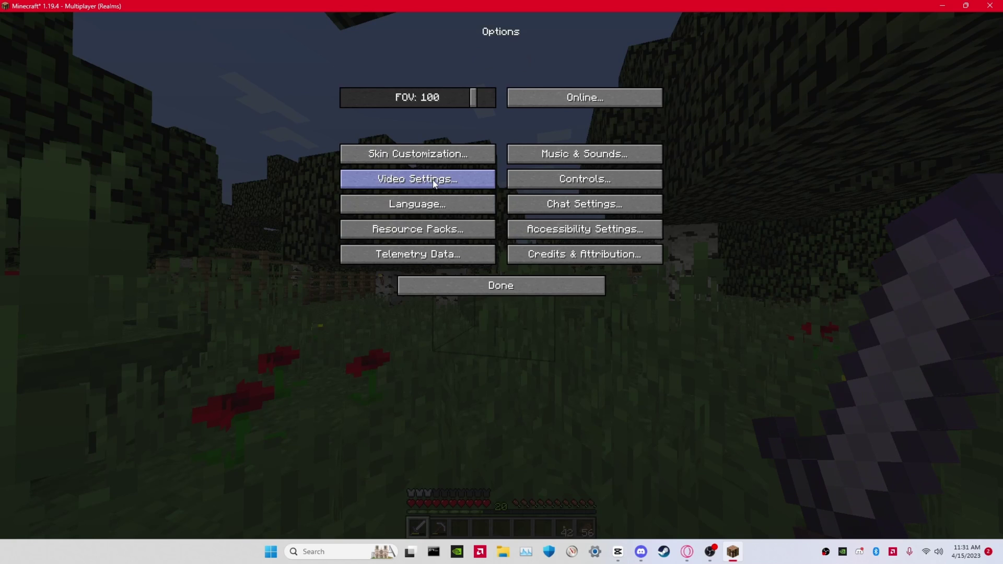
click(435, 183)
click(443, 229)
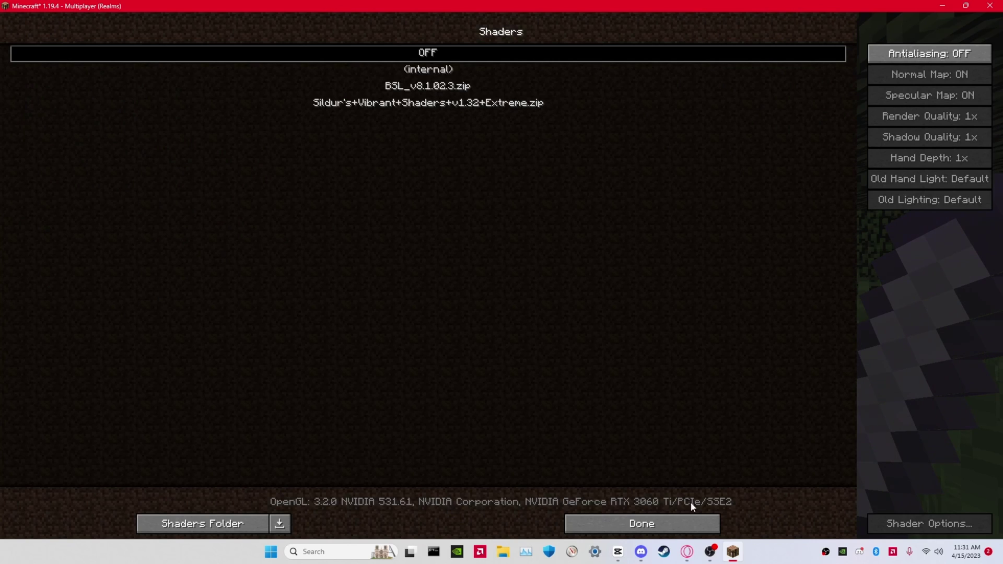
click(591, 522)
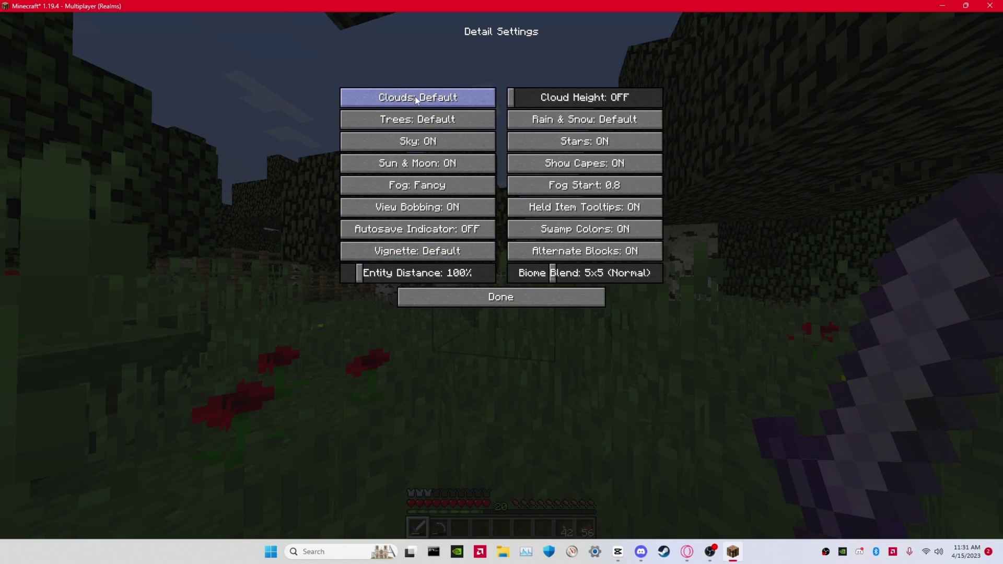
click(417, 99)
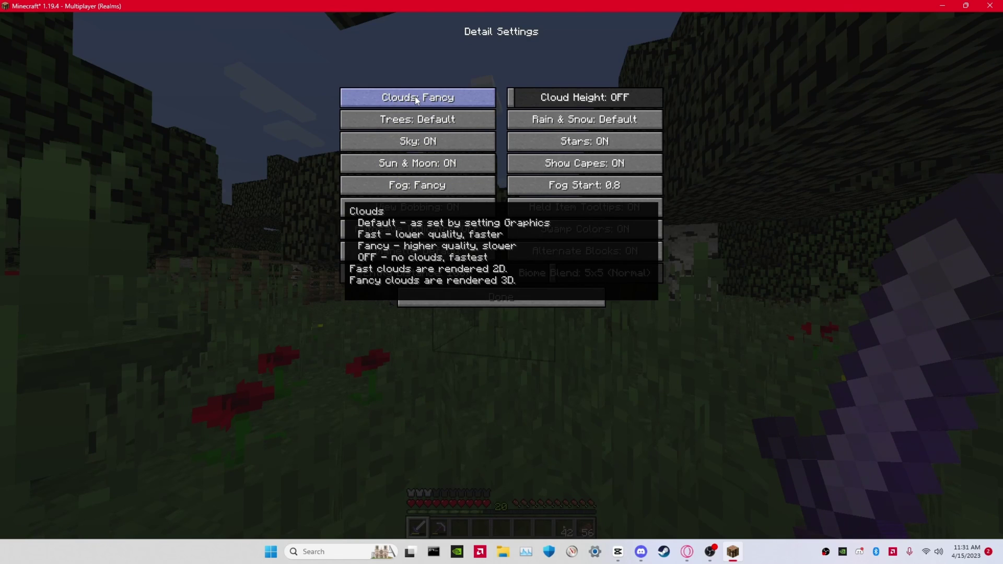
click(419, 125)
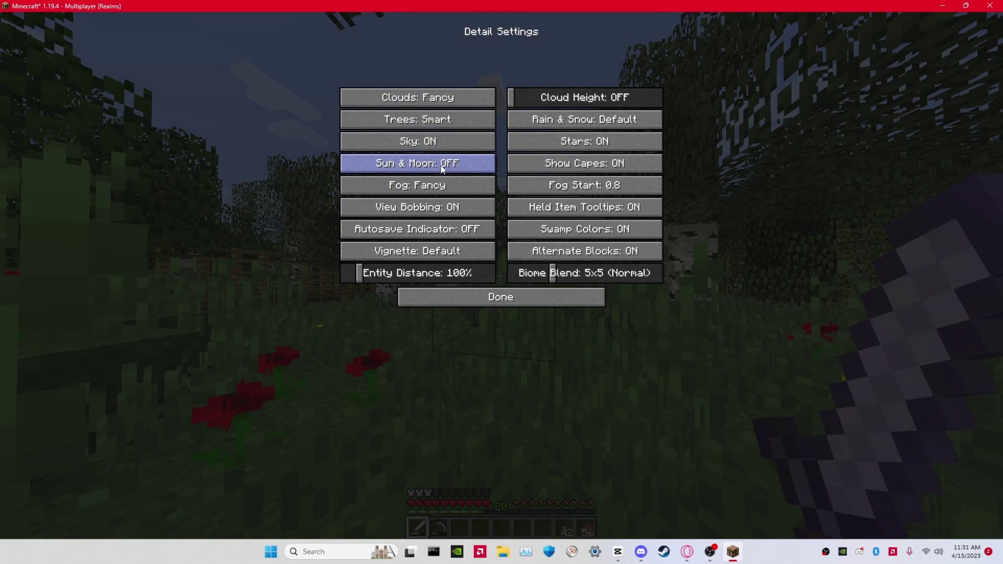
mouse_move(417, 163)
click(442, 185)
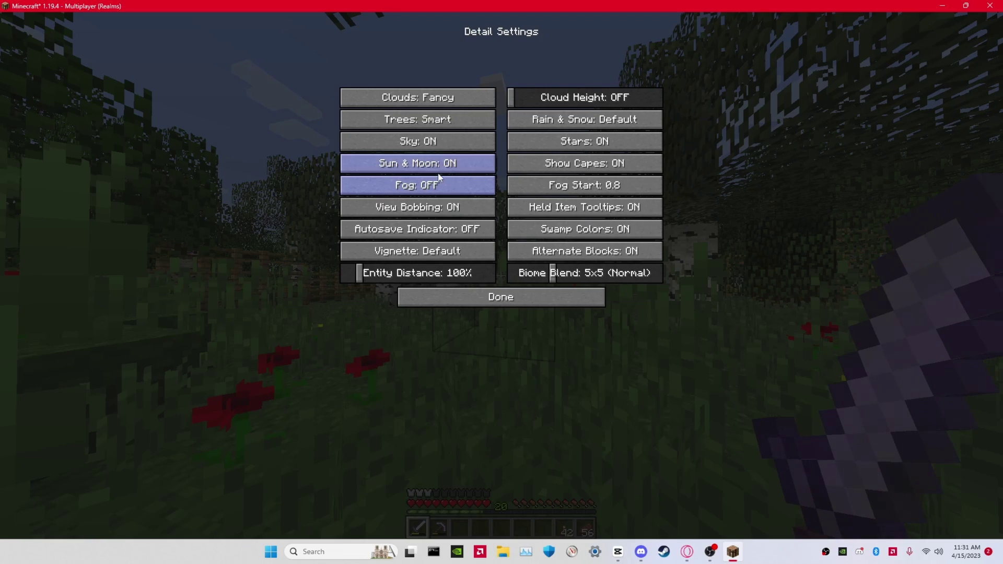
click(531, 297)
key(Escape)
Resume with the F3 overlay on and walk north under the trees toward the bamboo
click(488, 154)
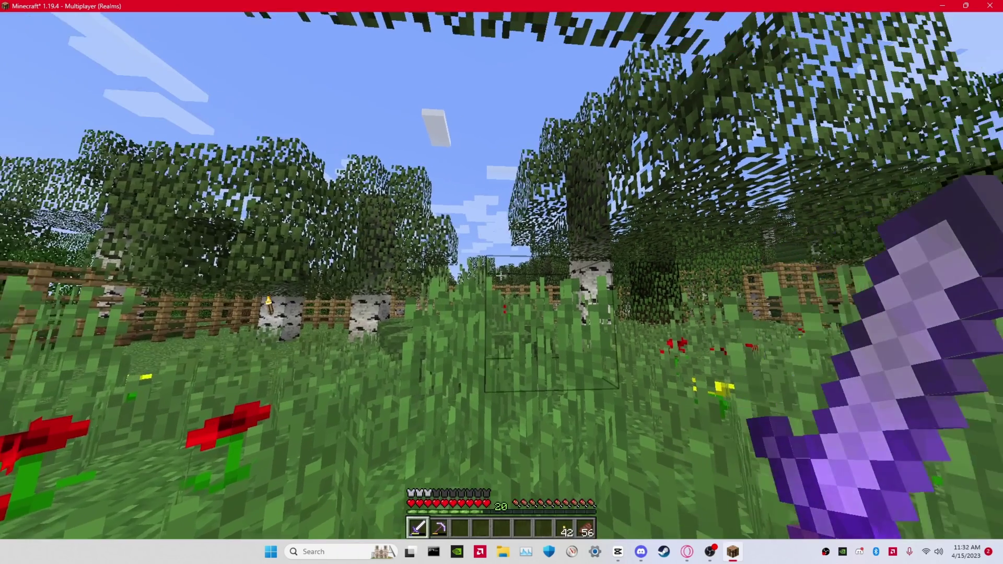
key(F3)
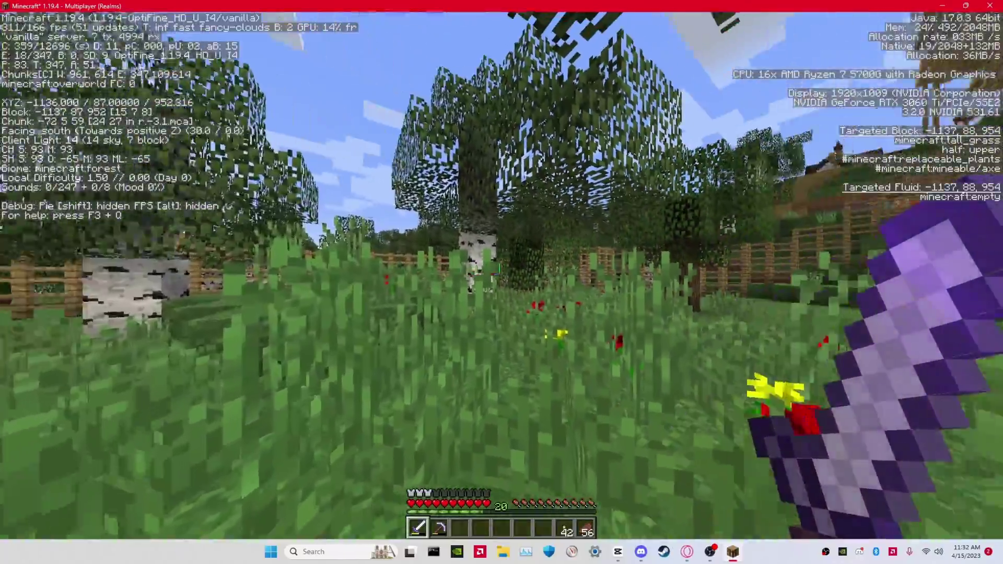
key(w)
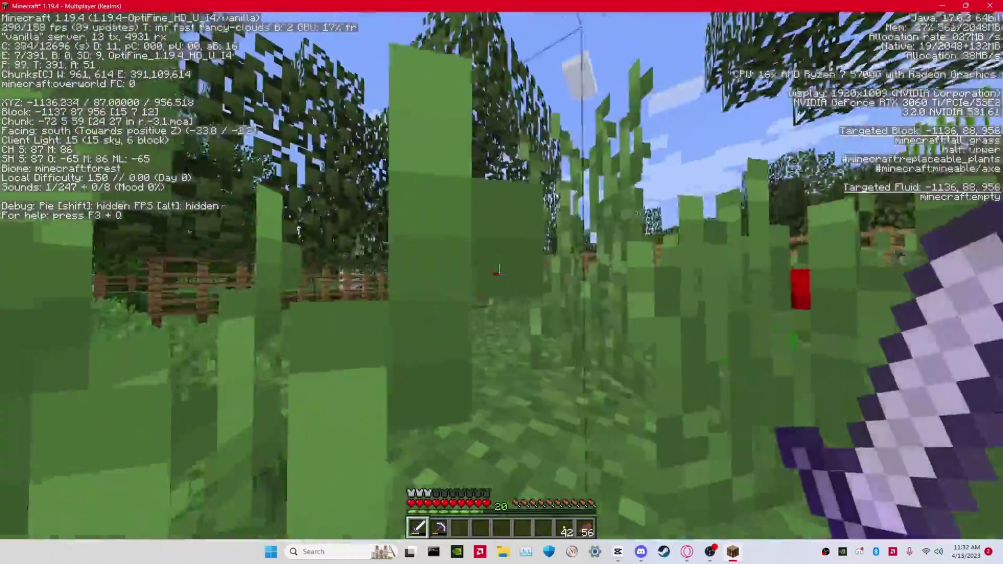
key(w)
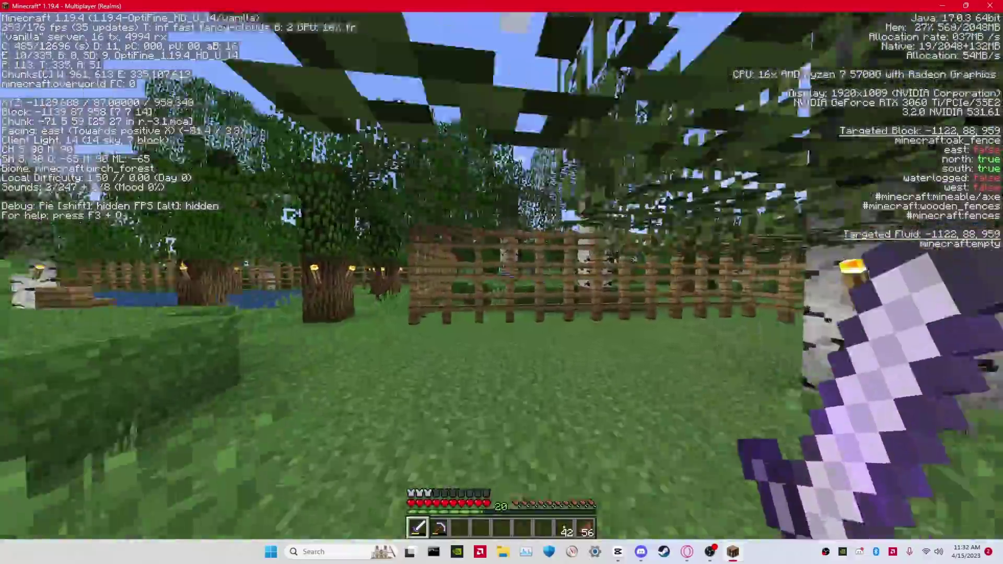
key(w)
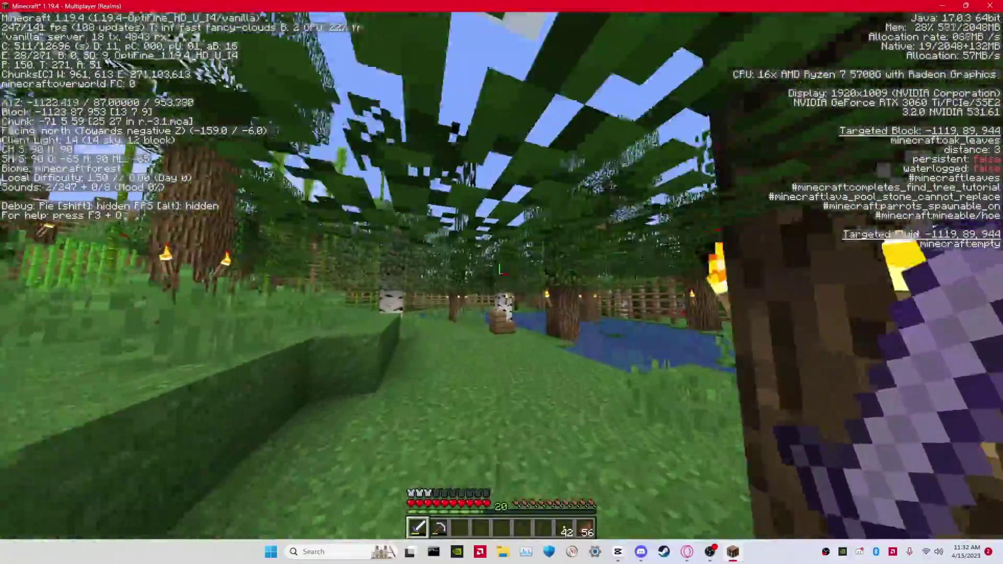
key(w)
key(w)
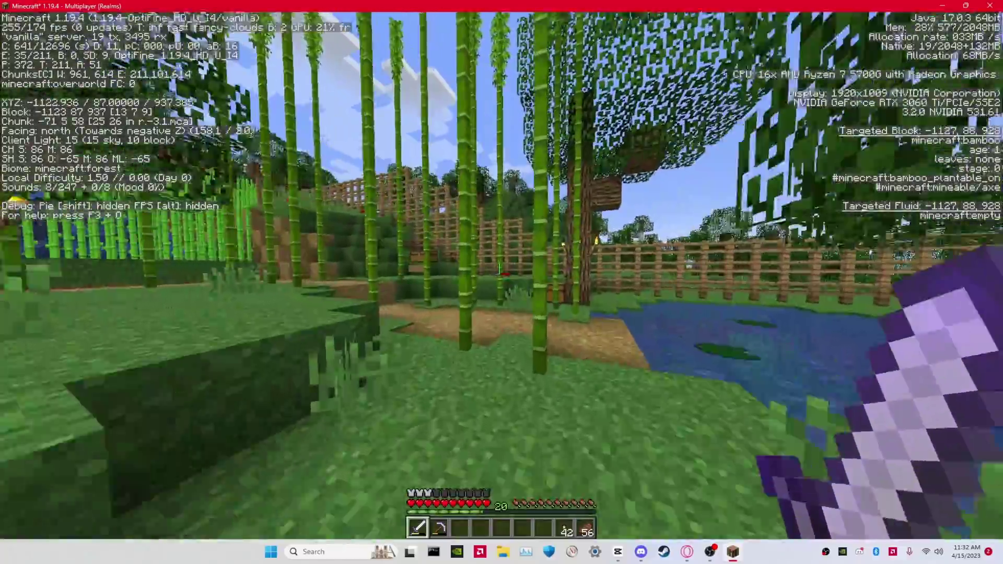
Follow the dirt path south past the bamboo and birch to the log house steps
key(w)
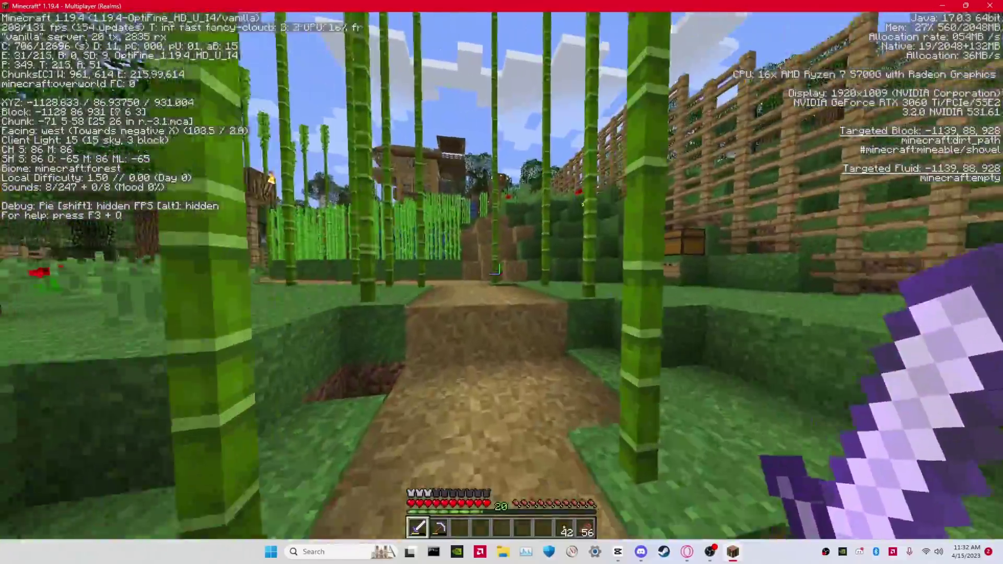
key(w)
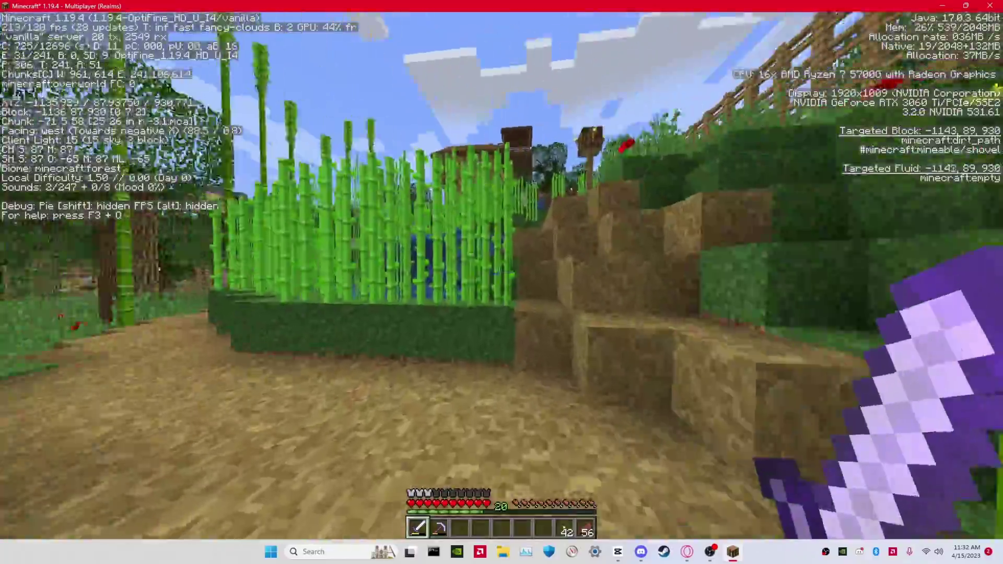
key(w)
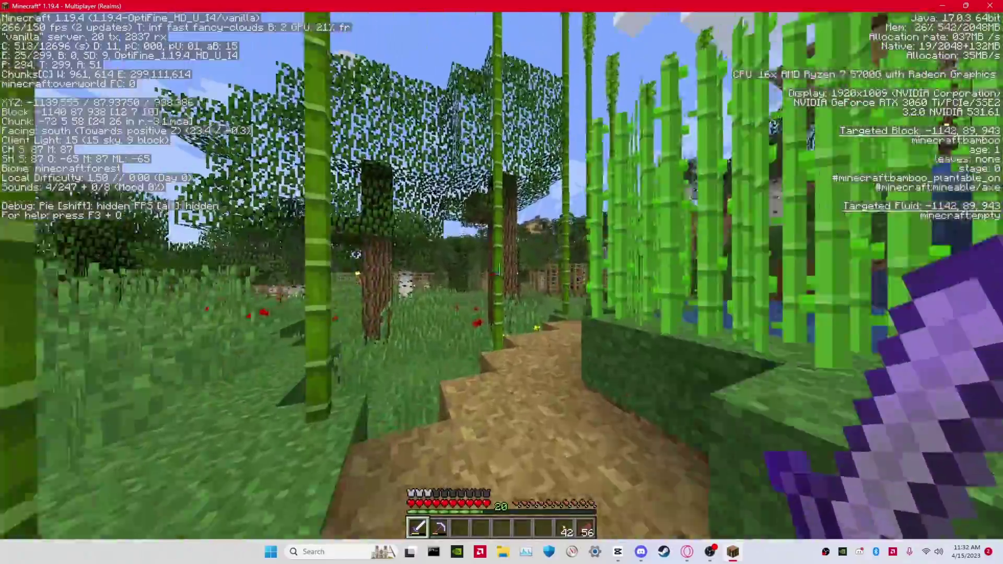
key(w)
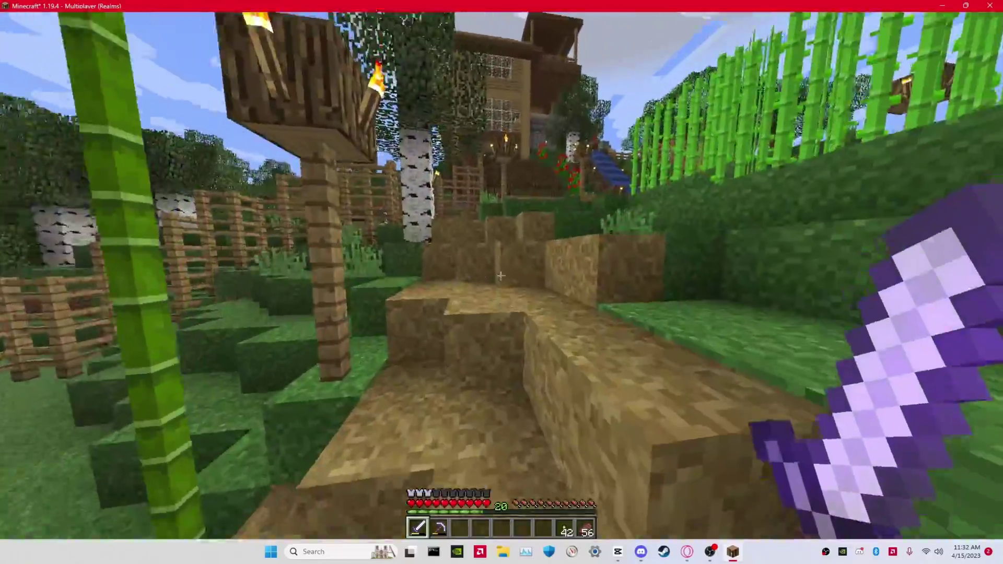
key(w)
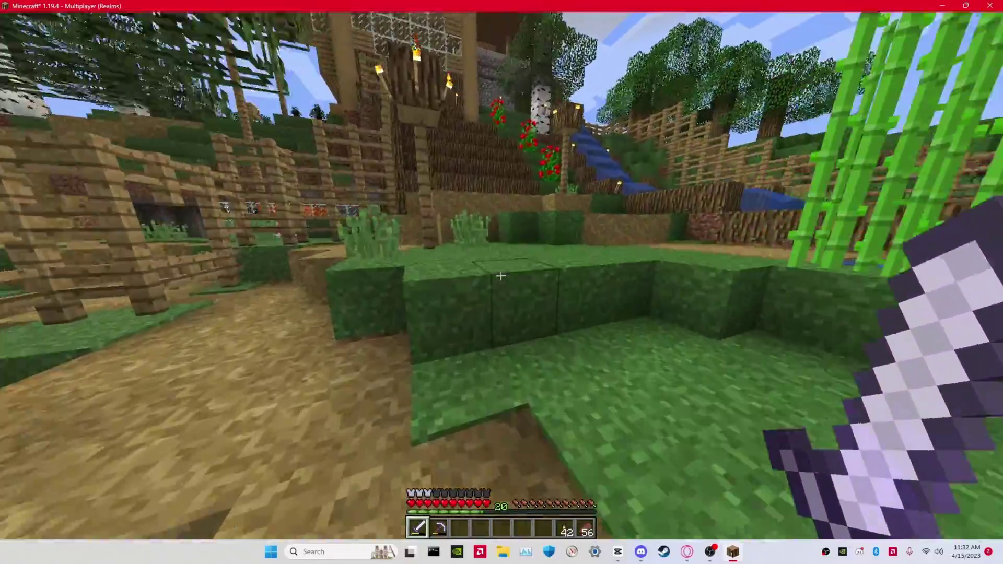
key(w)
key(w)
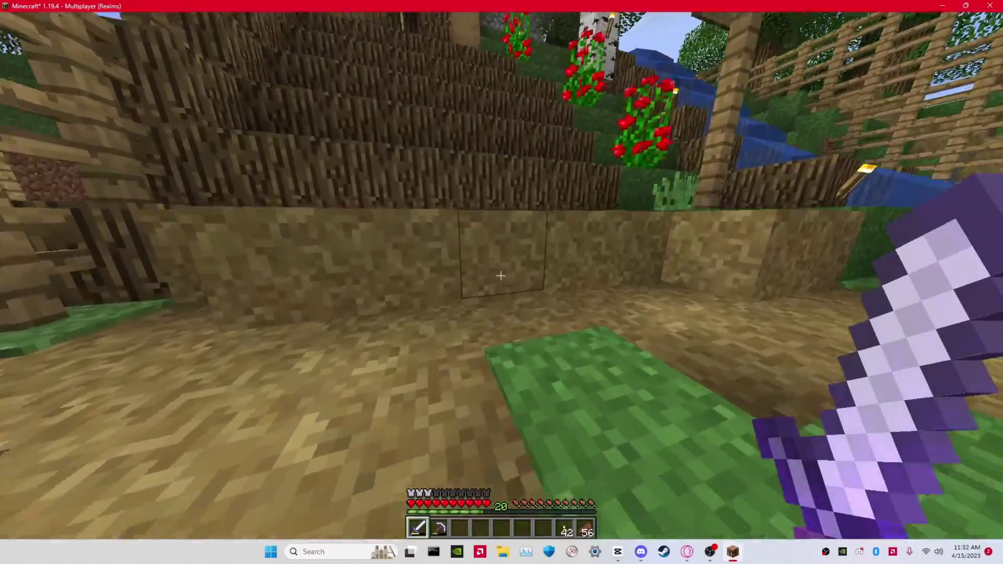
Walk through the log house and cobblestone basement, then drop down the stone shaft
key(w)
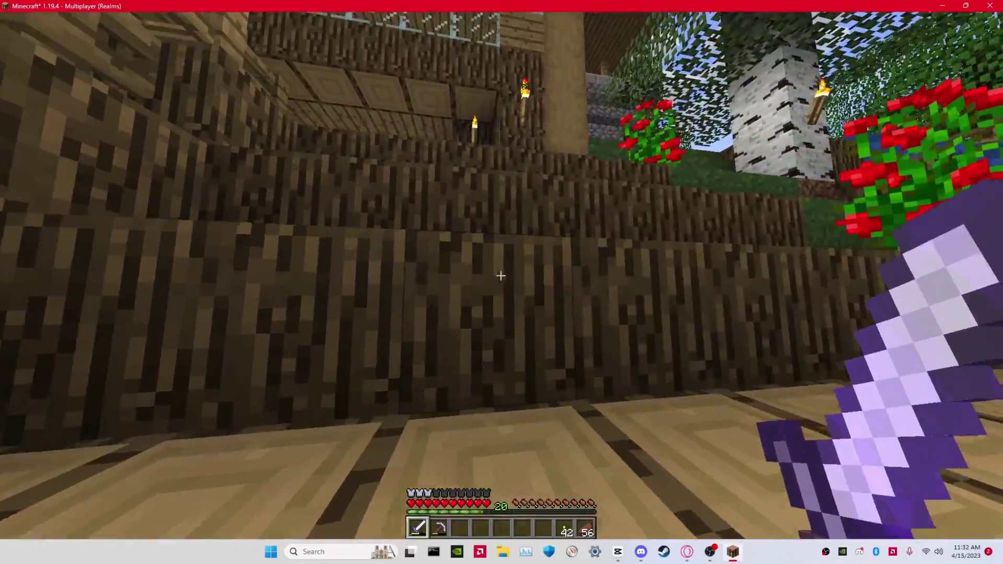
key(w)
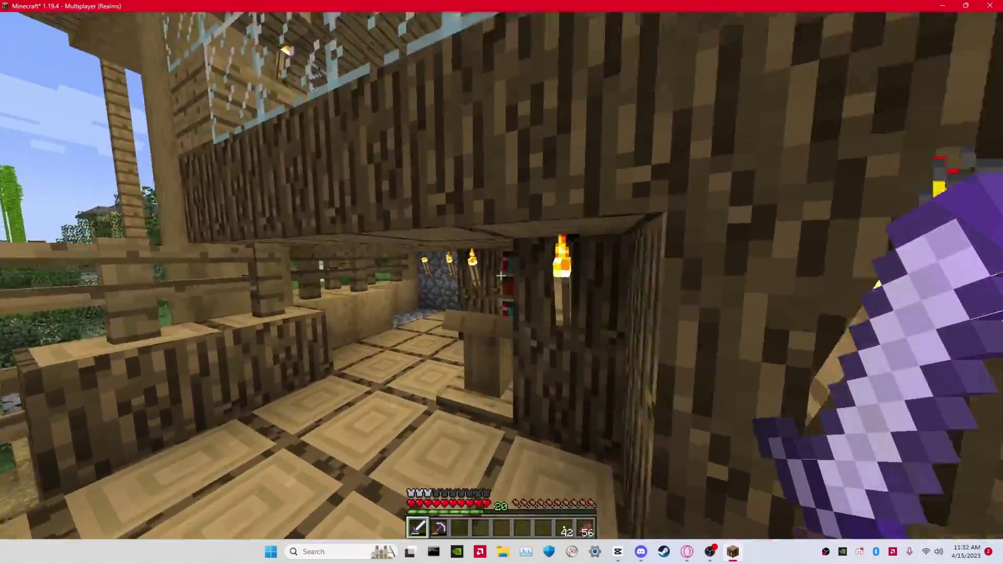
key(w)
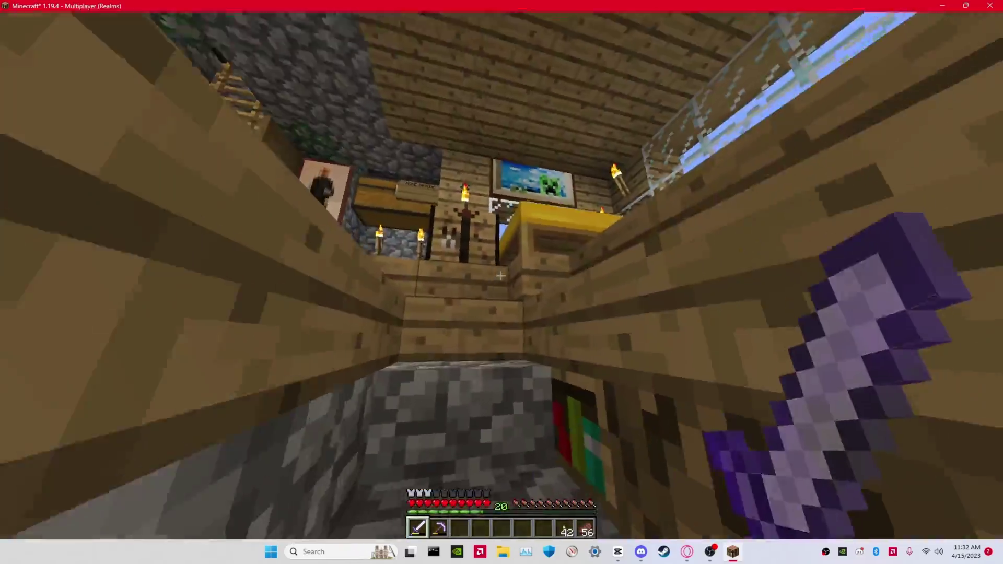
key(w)
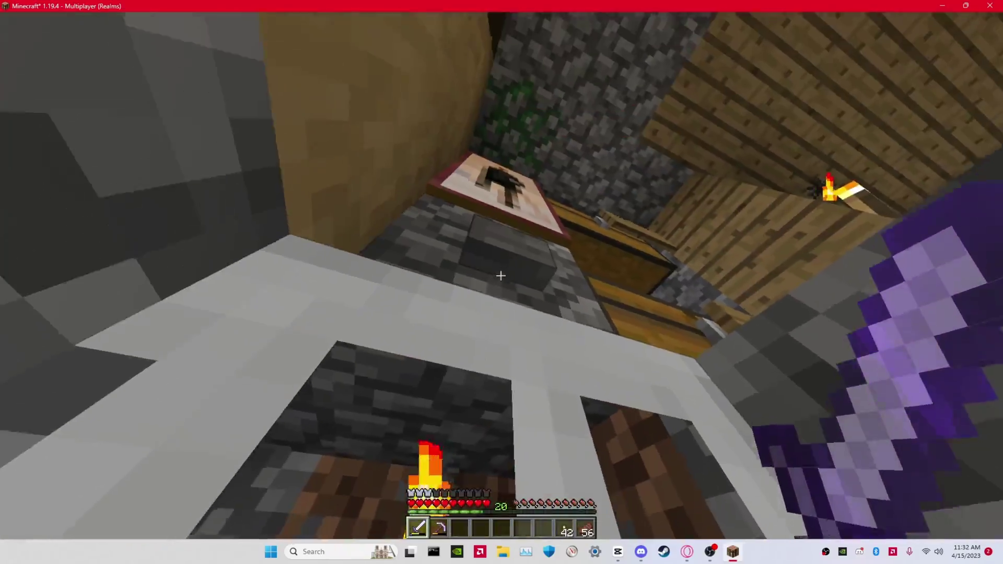
key(w)
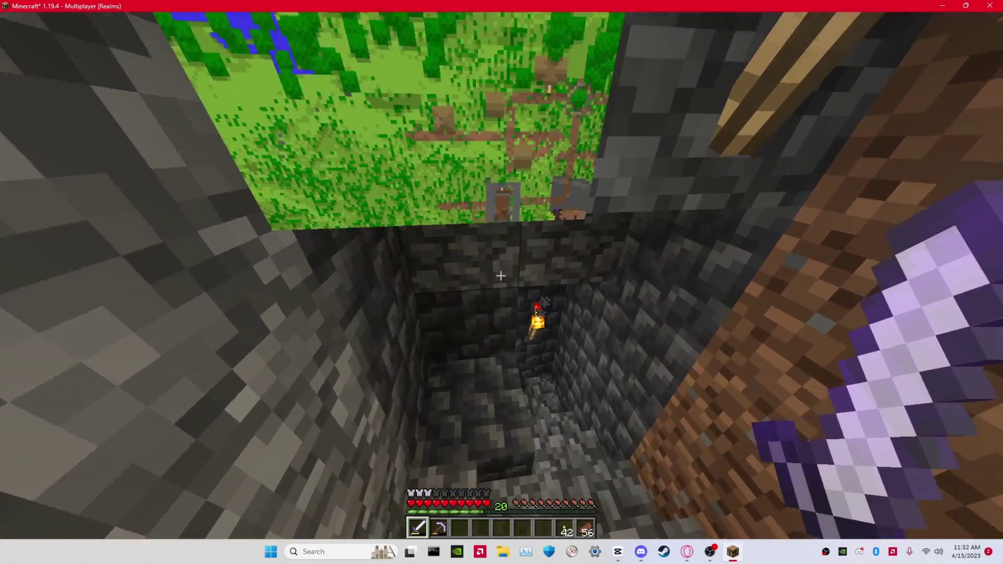
key(w)
key(w)
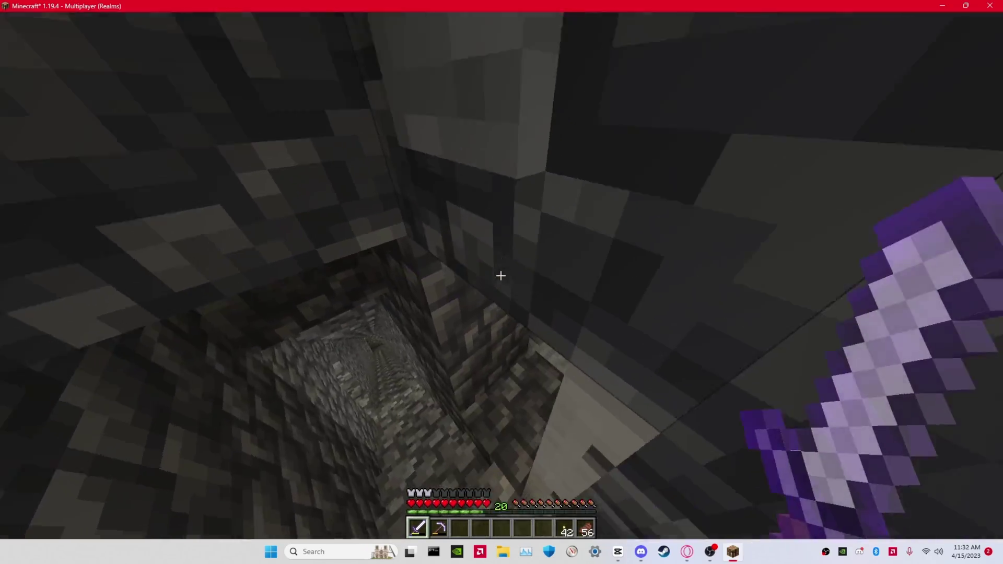
key(w)
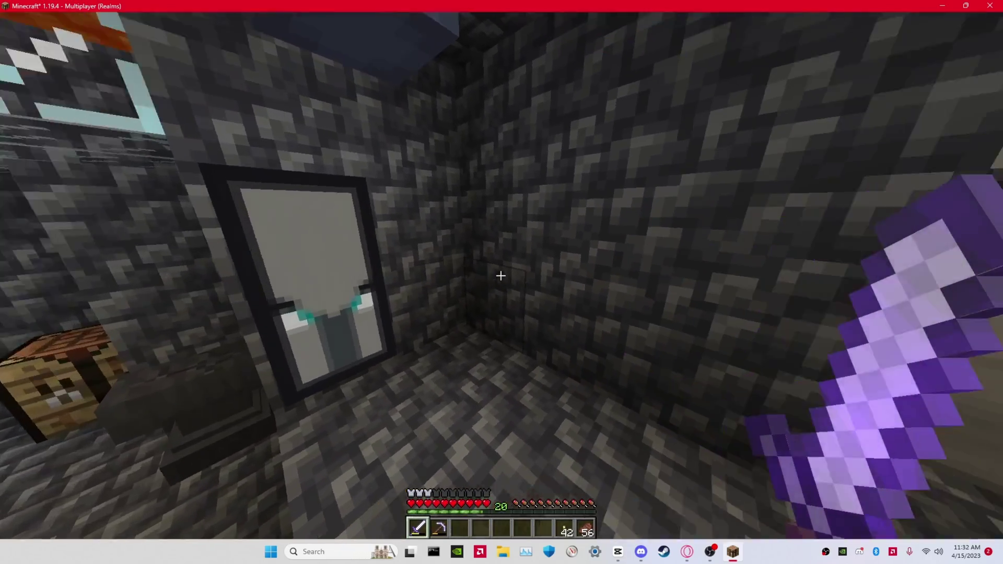